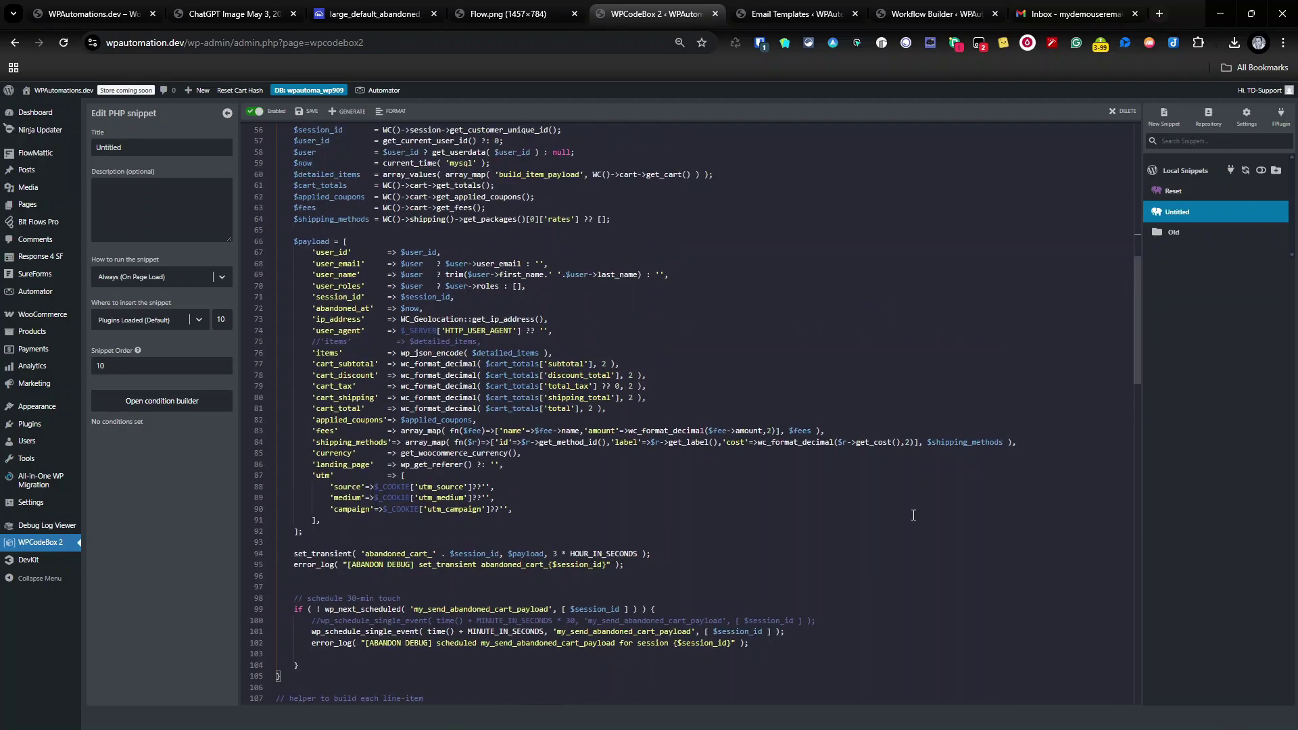
Read through the PHP snippet from the abandoned-cart payload to the scheduled follow-up handlers and the checkout cleanup code
scroll(421, 421, "down", 12)
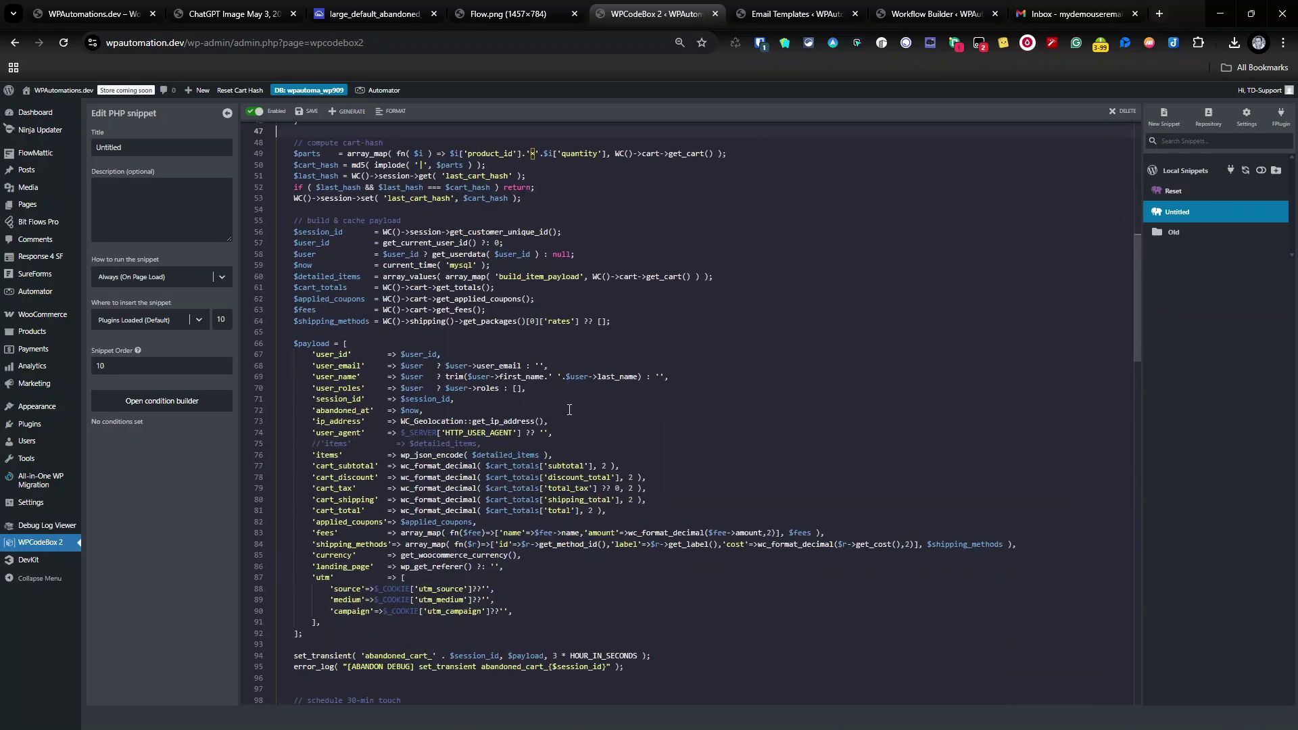
scroll(632, 406, "down", 1)
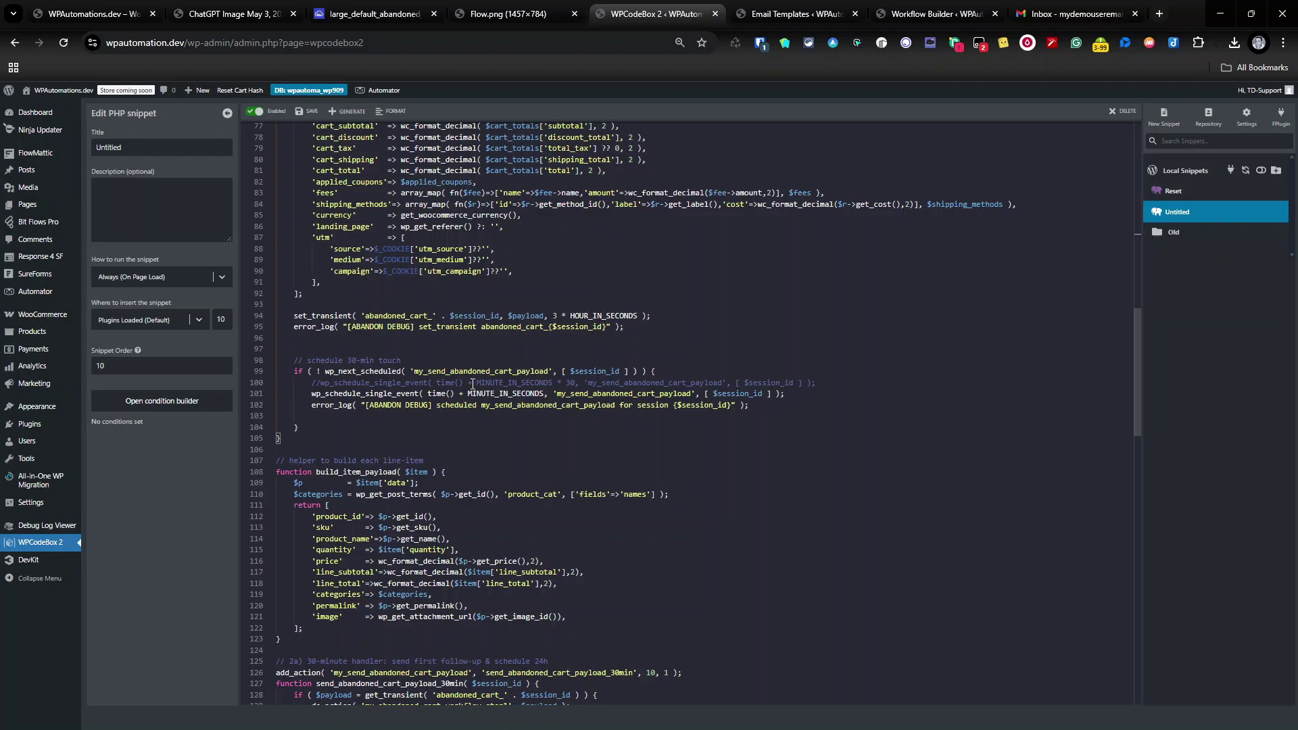
scroll(472, 383, "up", 15)
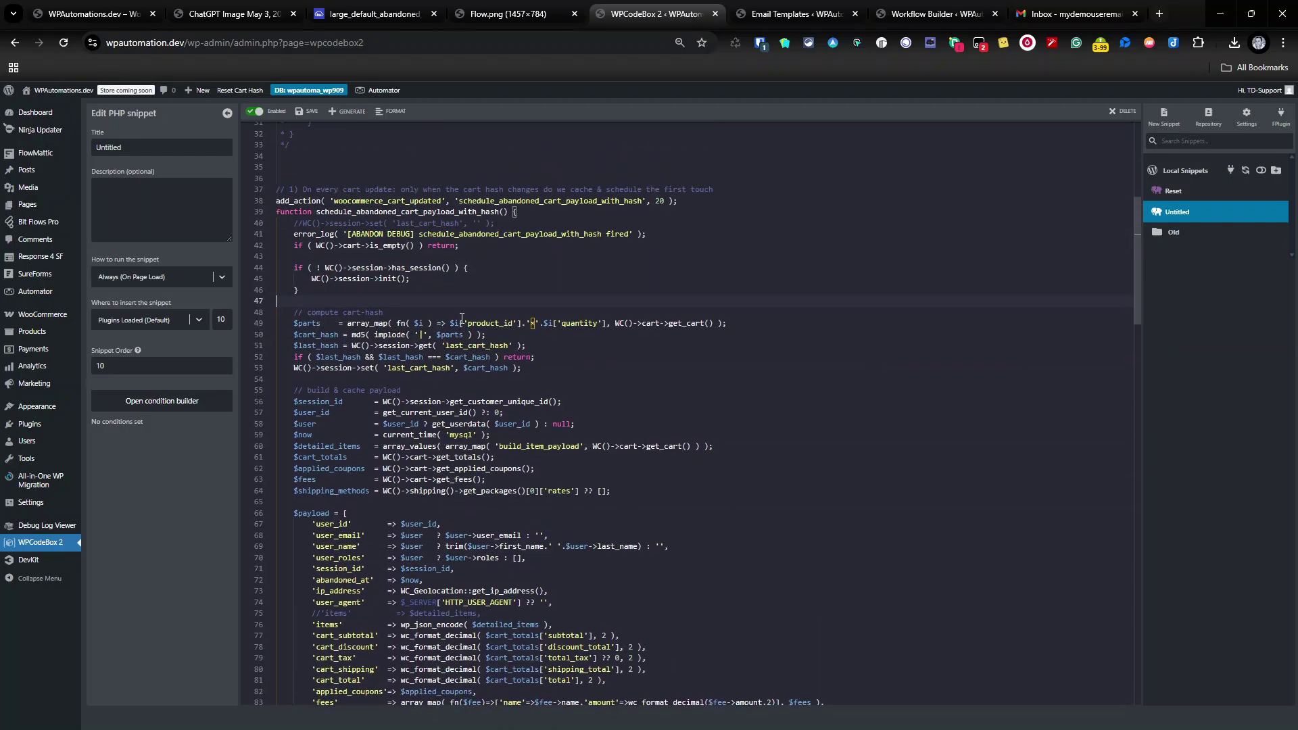
scroll(346, 472, "down", 19)
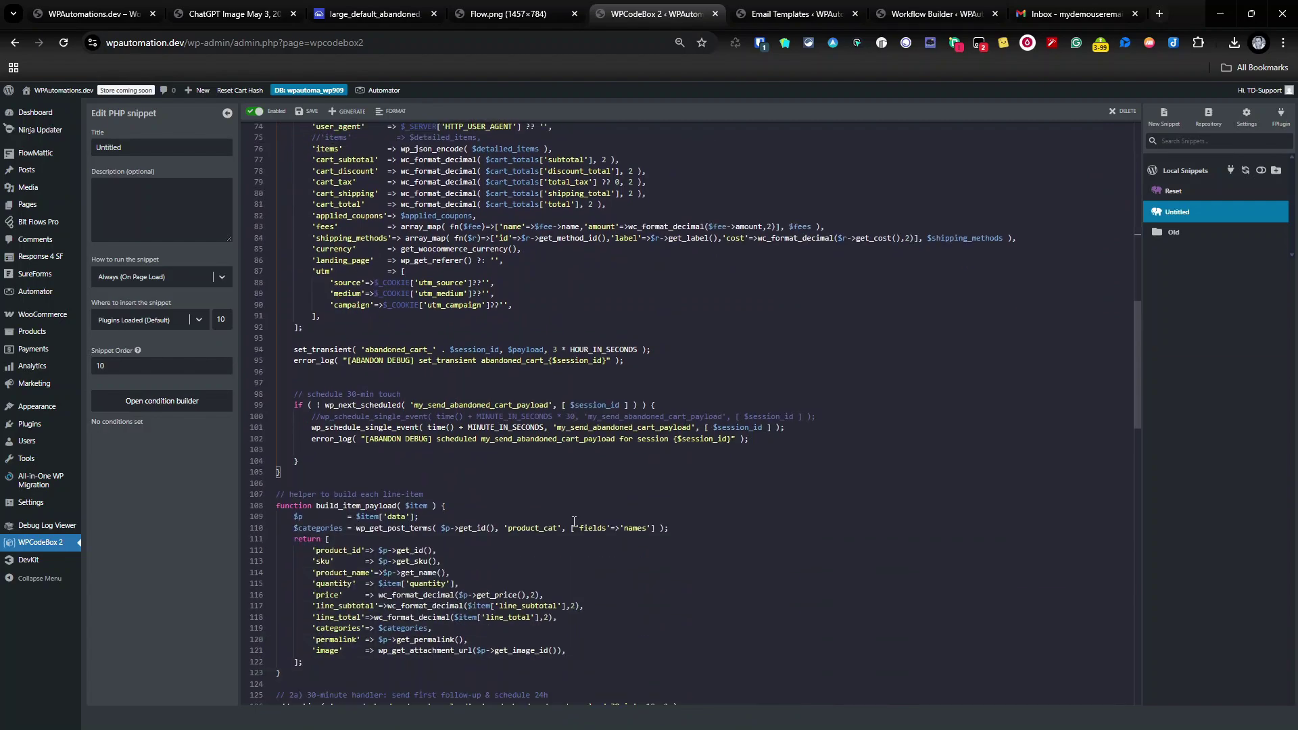
scroll(592, 458, "down", 3)
scroll(372, 478, "down", 1)
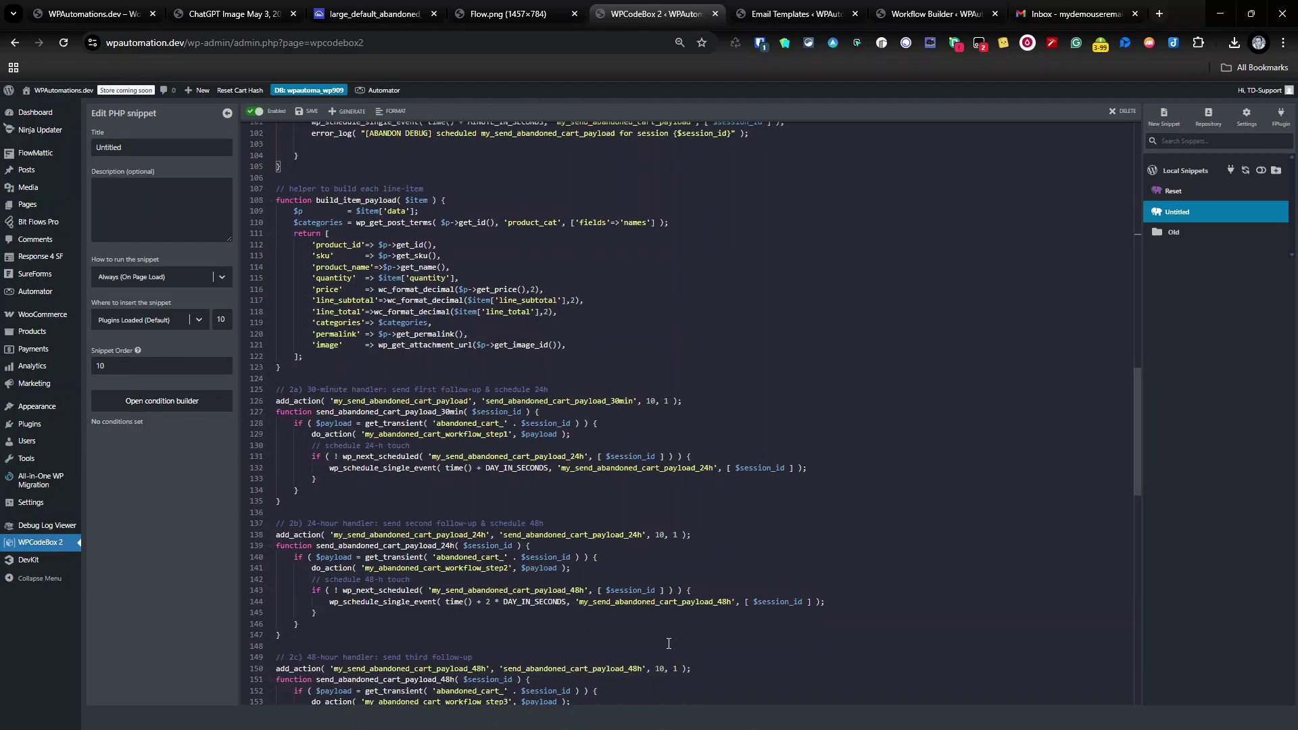
scroll(668, 643, "down", 3)
scroll(288, 338, "down", 9)
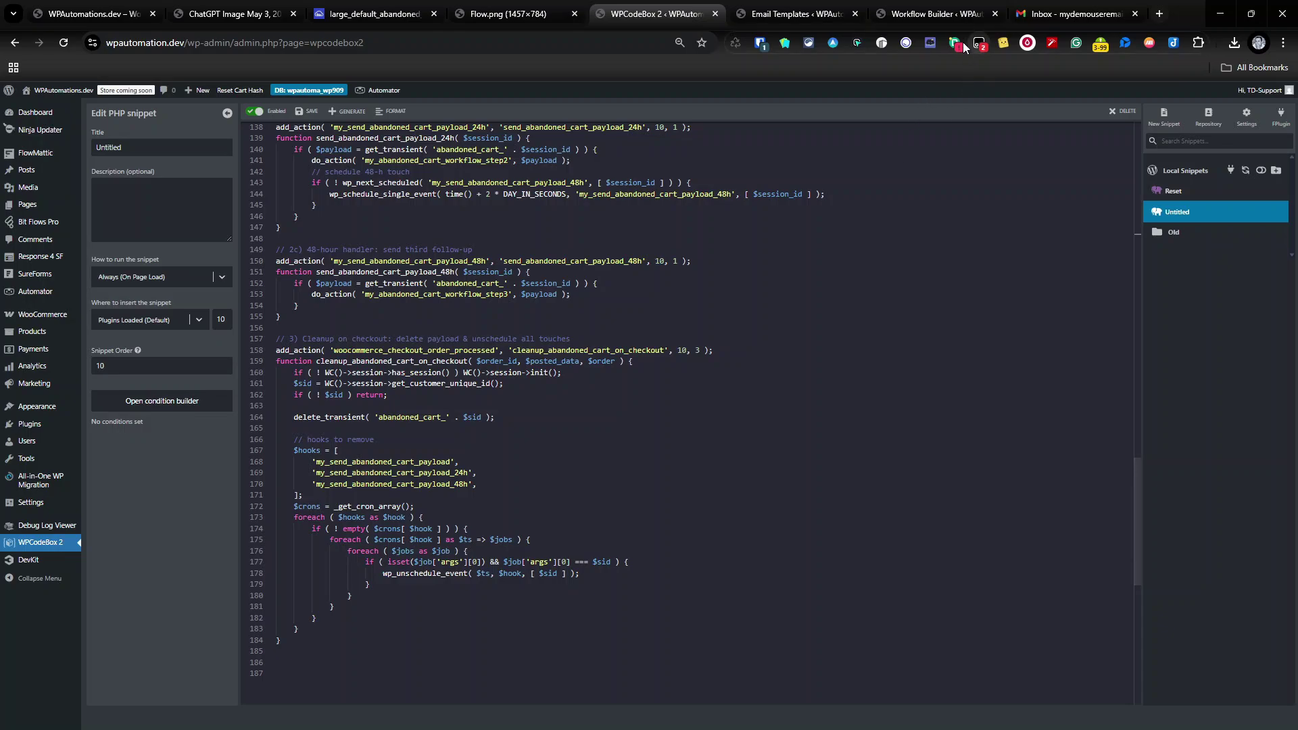
Switch to the FlowMattic workflow builder and view the action hook name configured for the Plugin Actions trigger
left_click(938, 13)
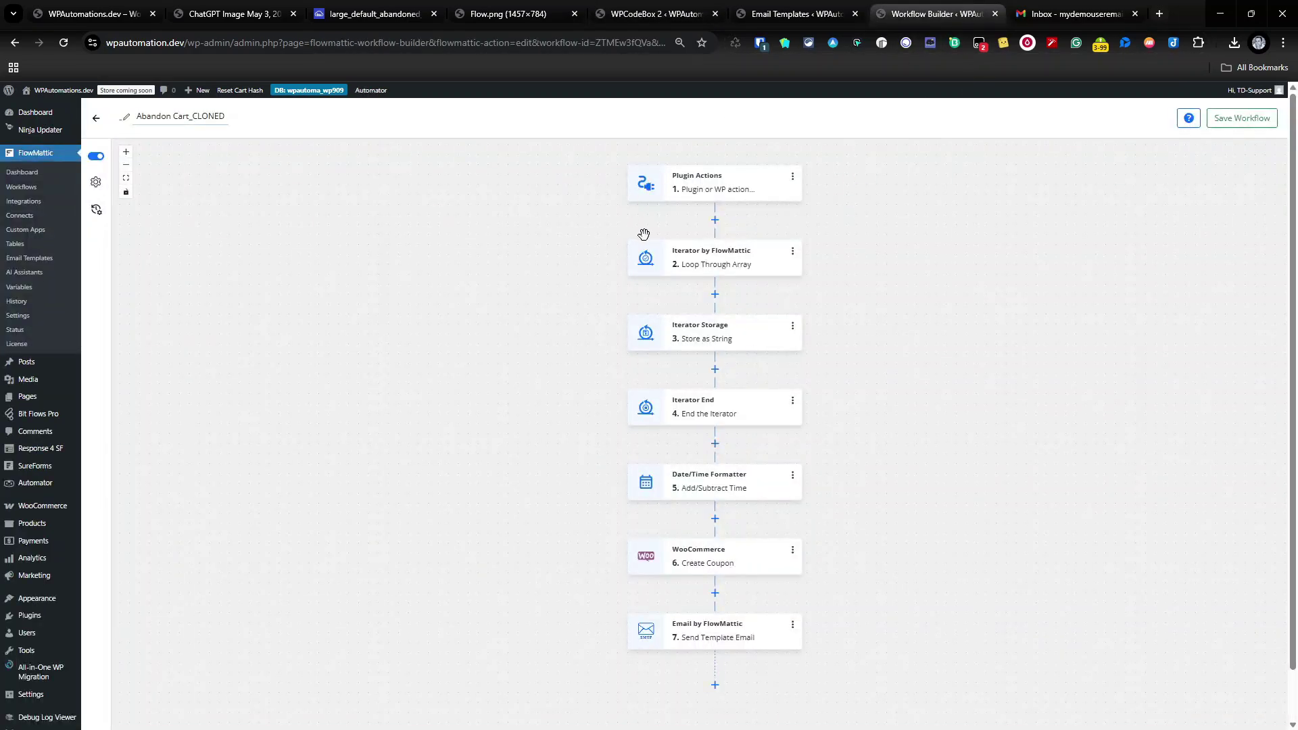
left_click(744, 186)
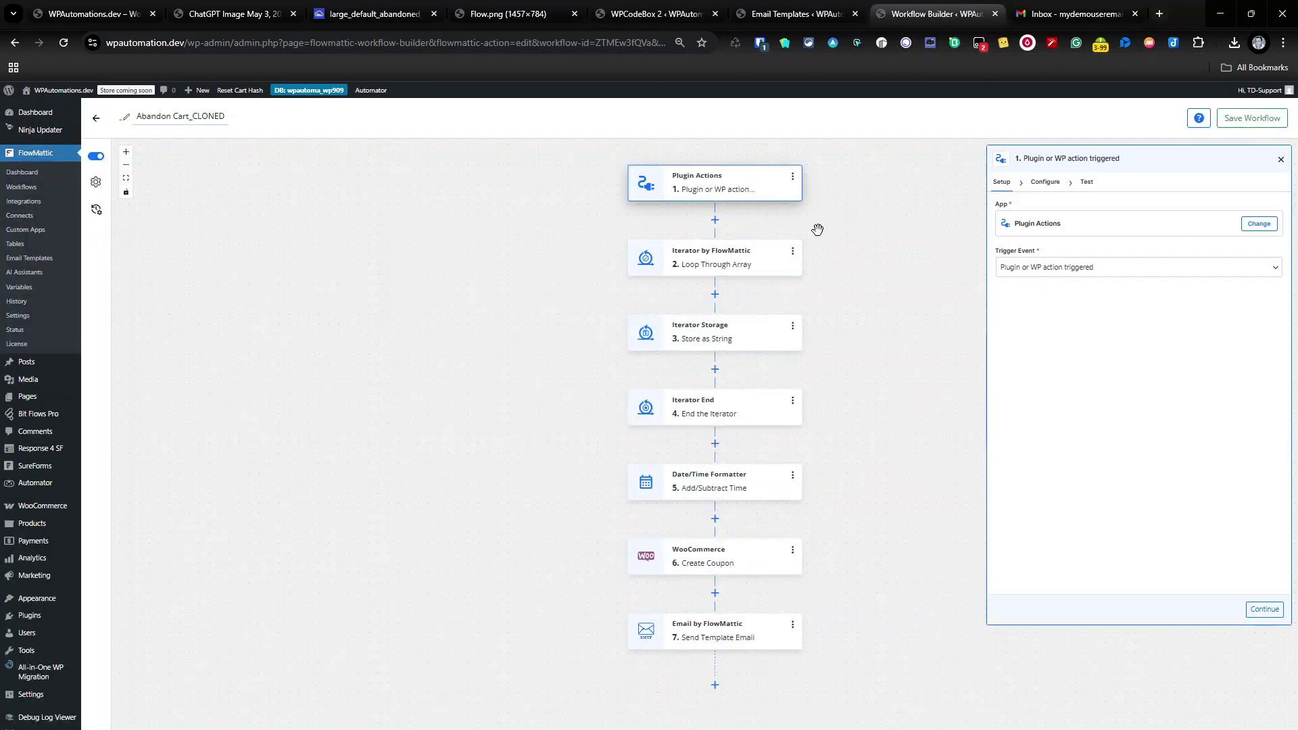
left_click(1046, 182)
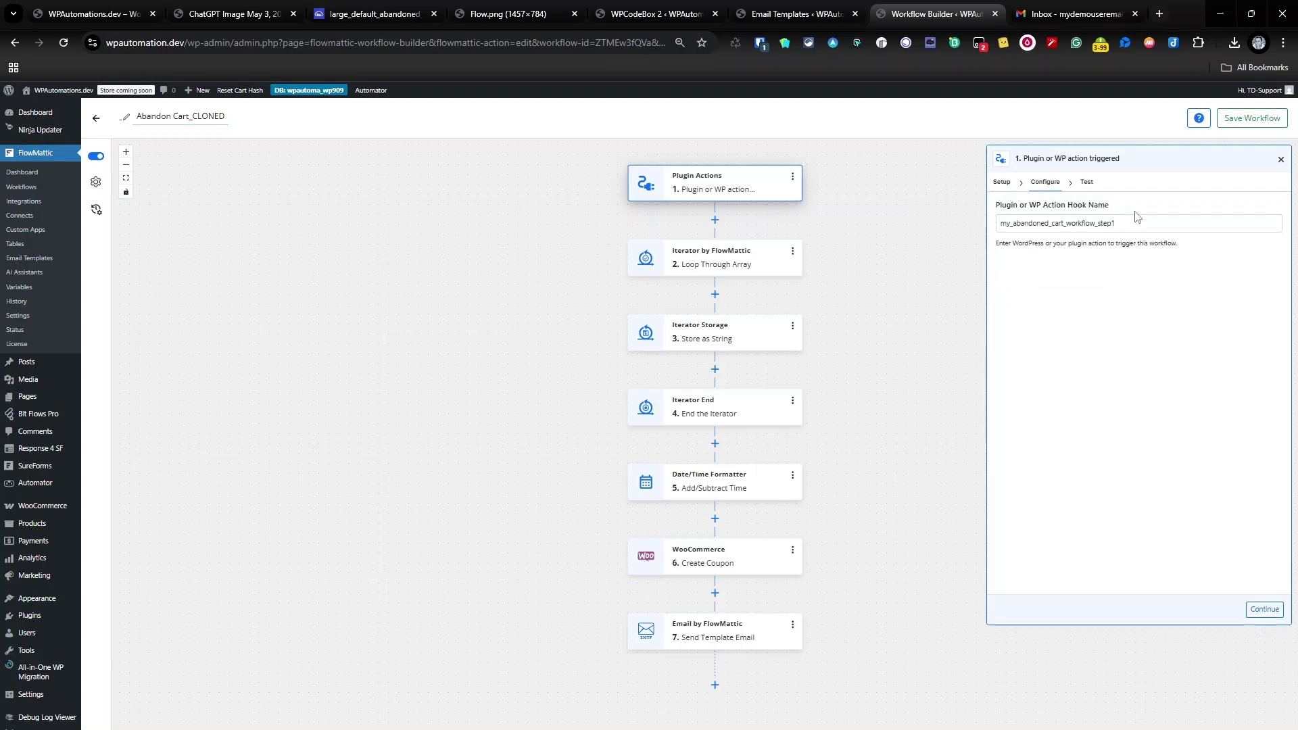
Go back to the WPCodeBox snippet and look through the cart-update function, line-item helper and follow-up handlers for the hook
left_click(656, 13)
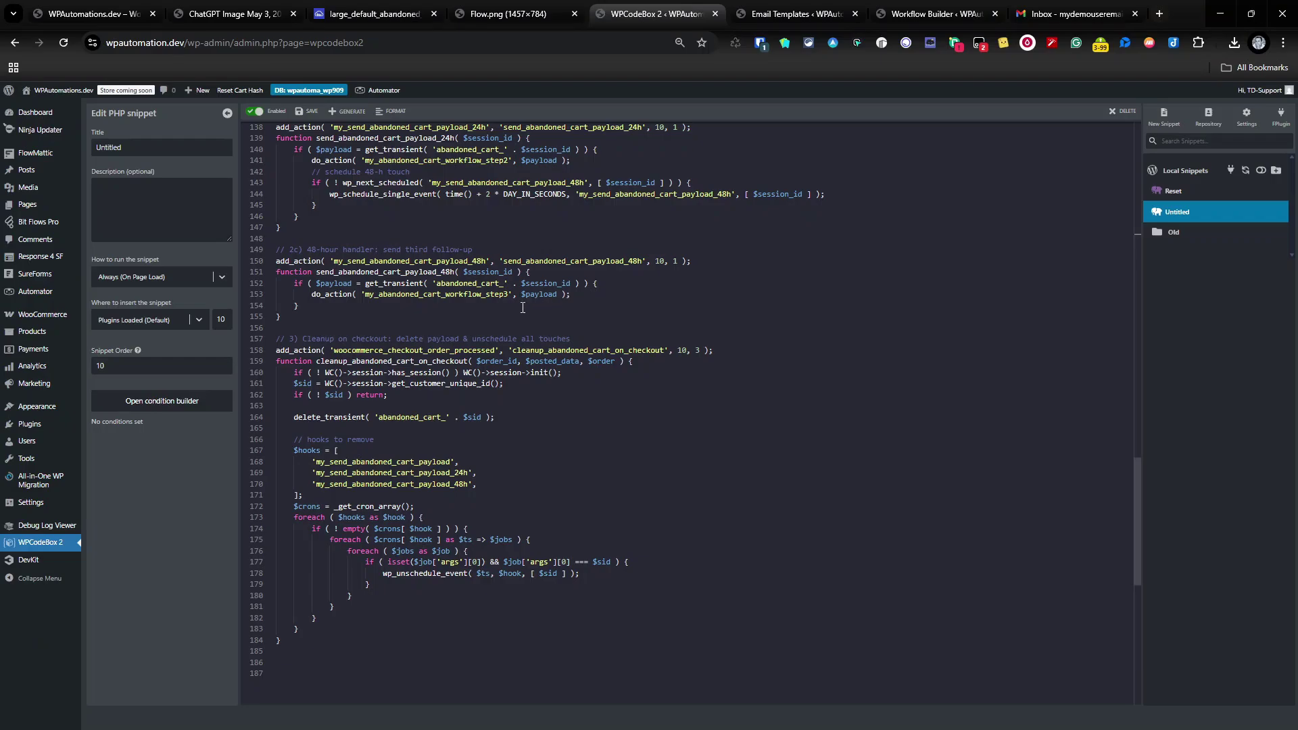
scroll(523, 308, "up", 20)
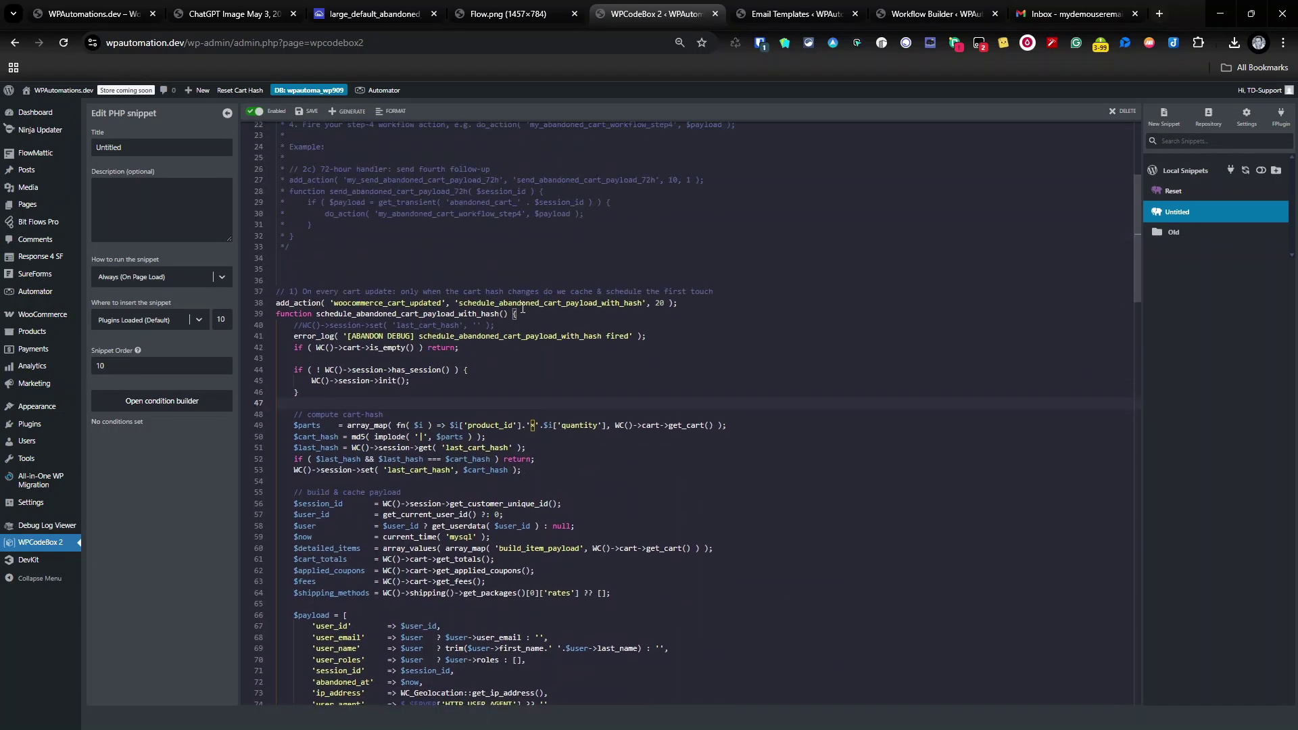
scroll(523, 308, "down", 1)
scroll(523, 308, "up", 1)
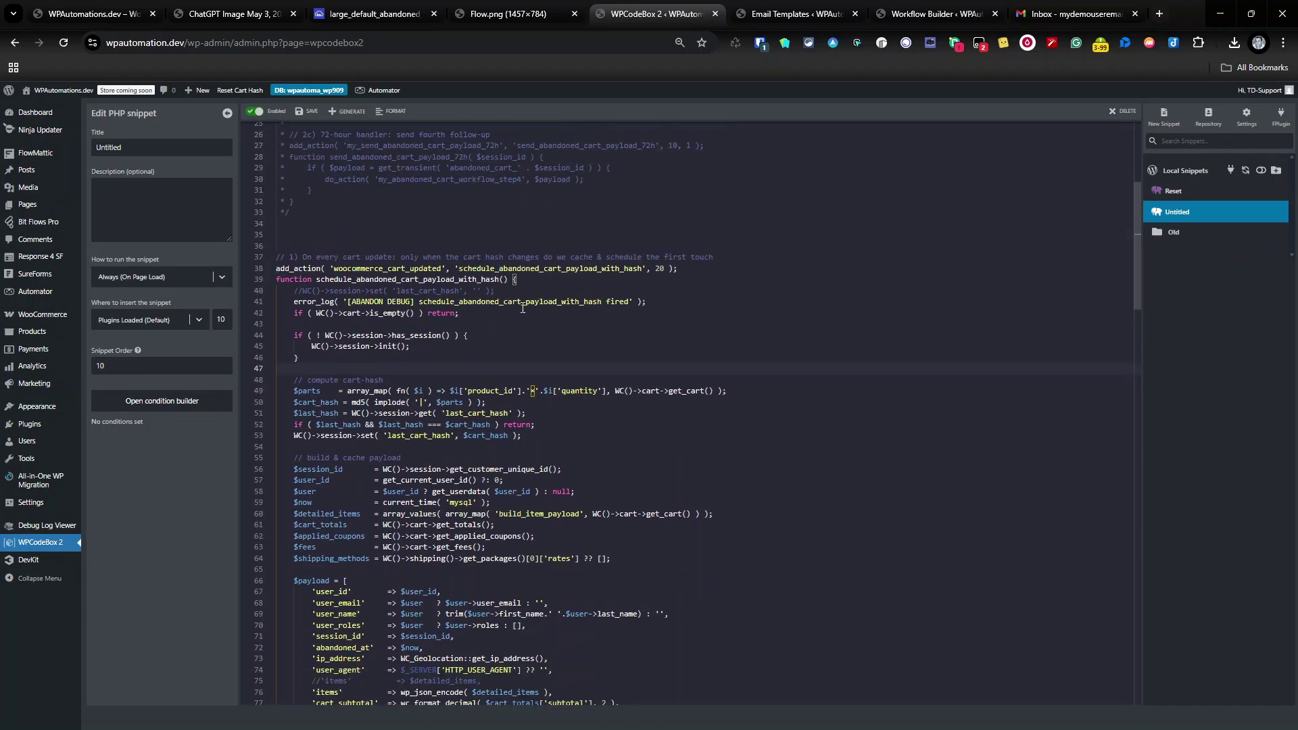
scroll(523, 308, "down", 20)
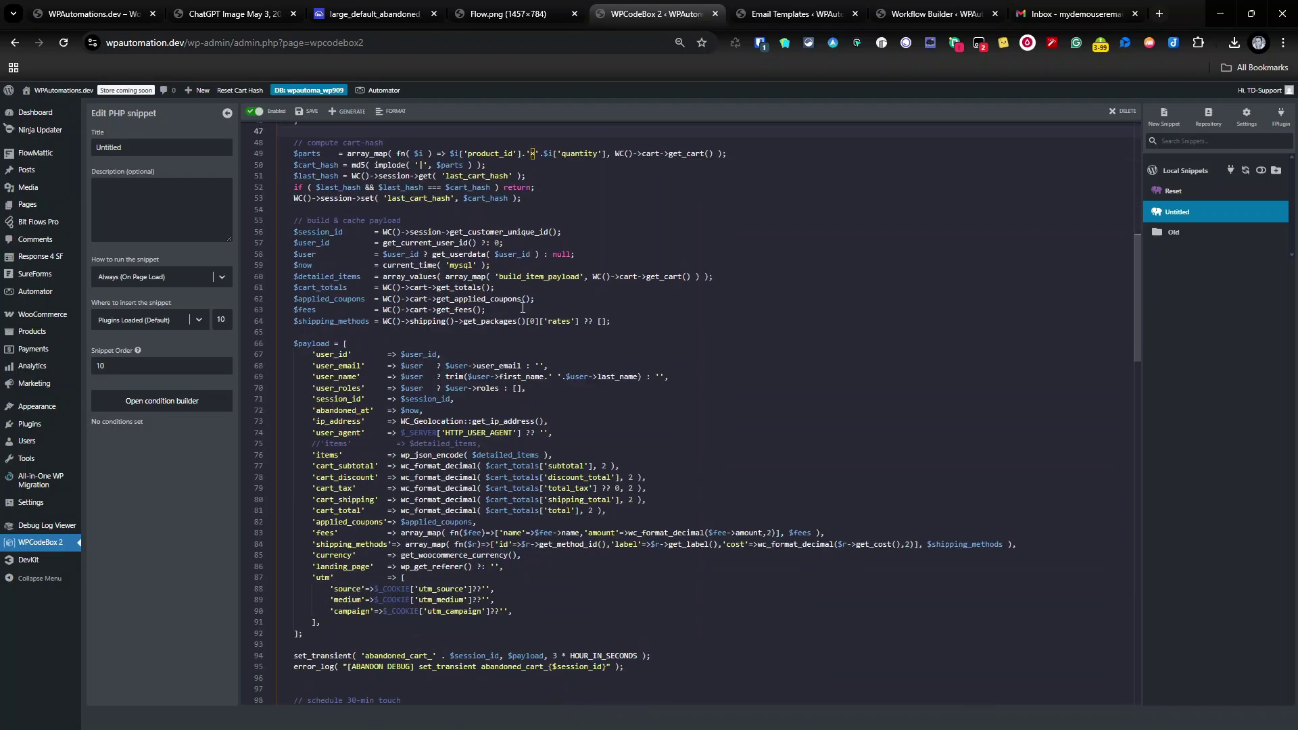
scroll(473, 433, "down", 2)
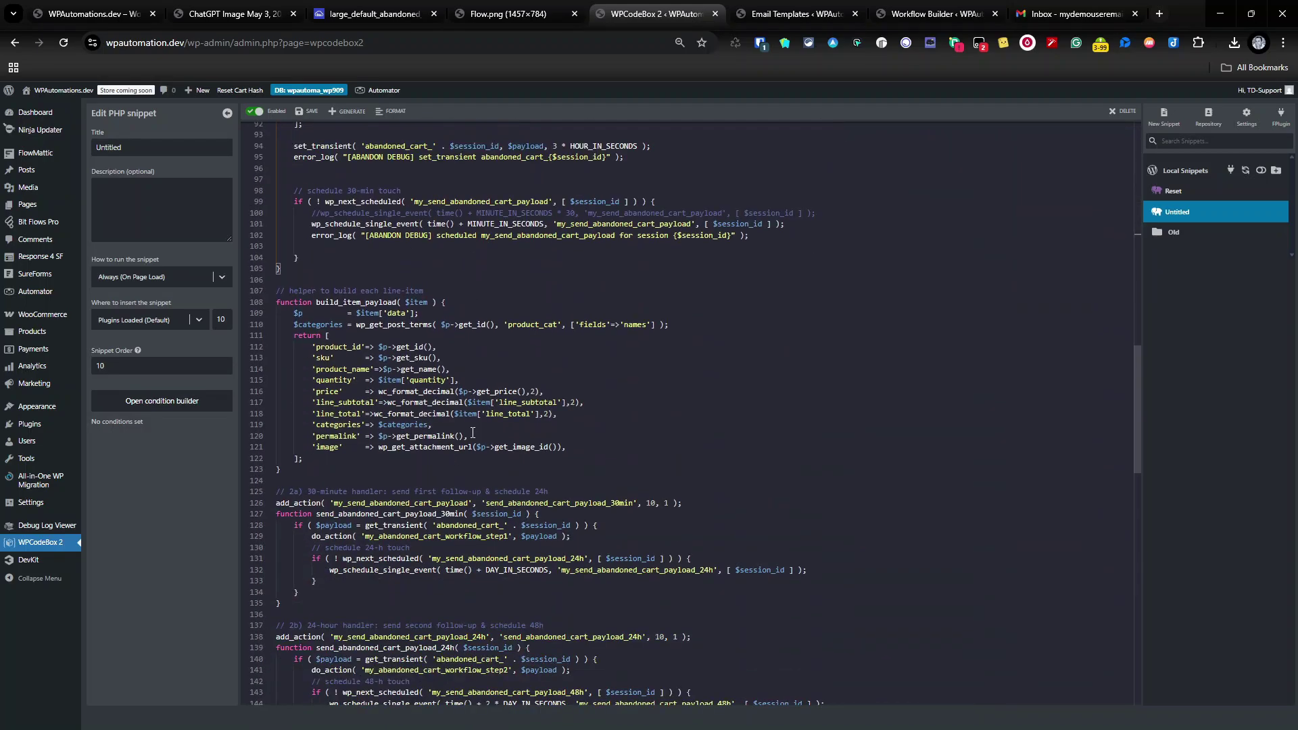
scroll(473, 433, "down", 2)
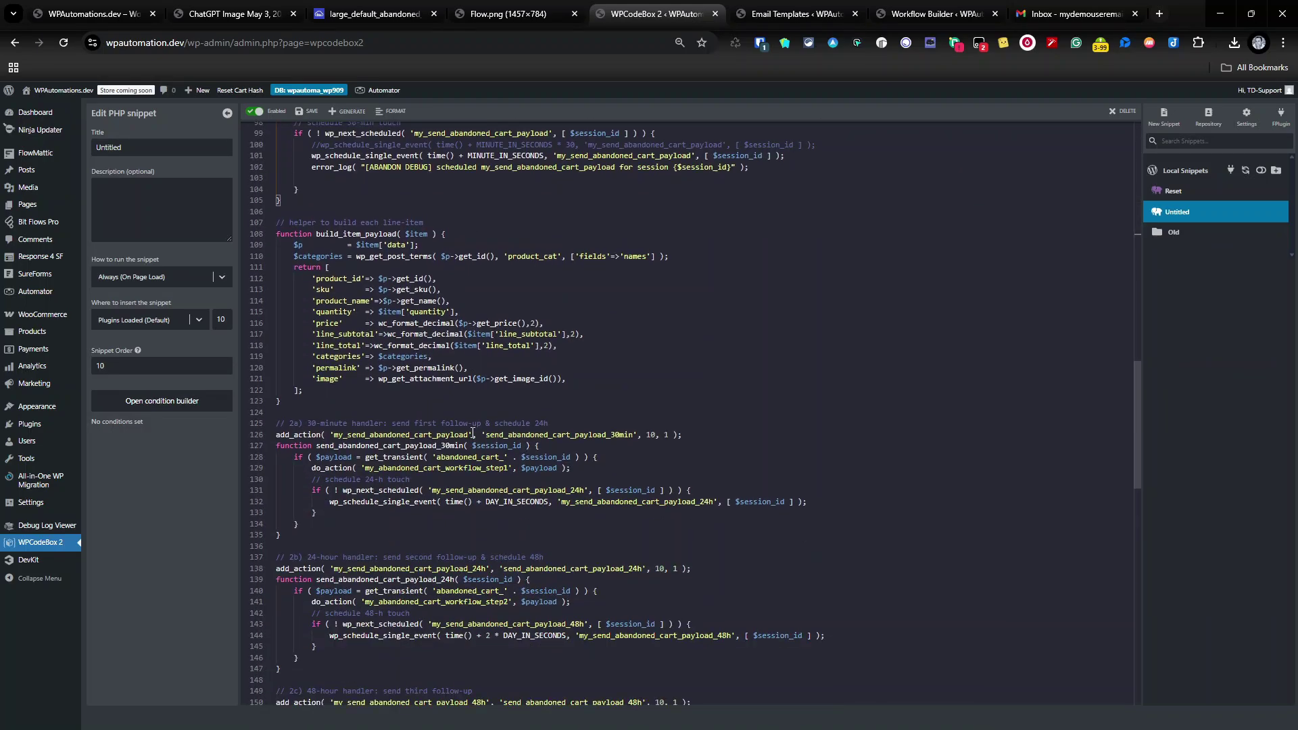
scroll(472, 433, "up", 7)
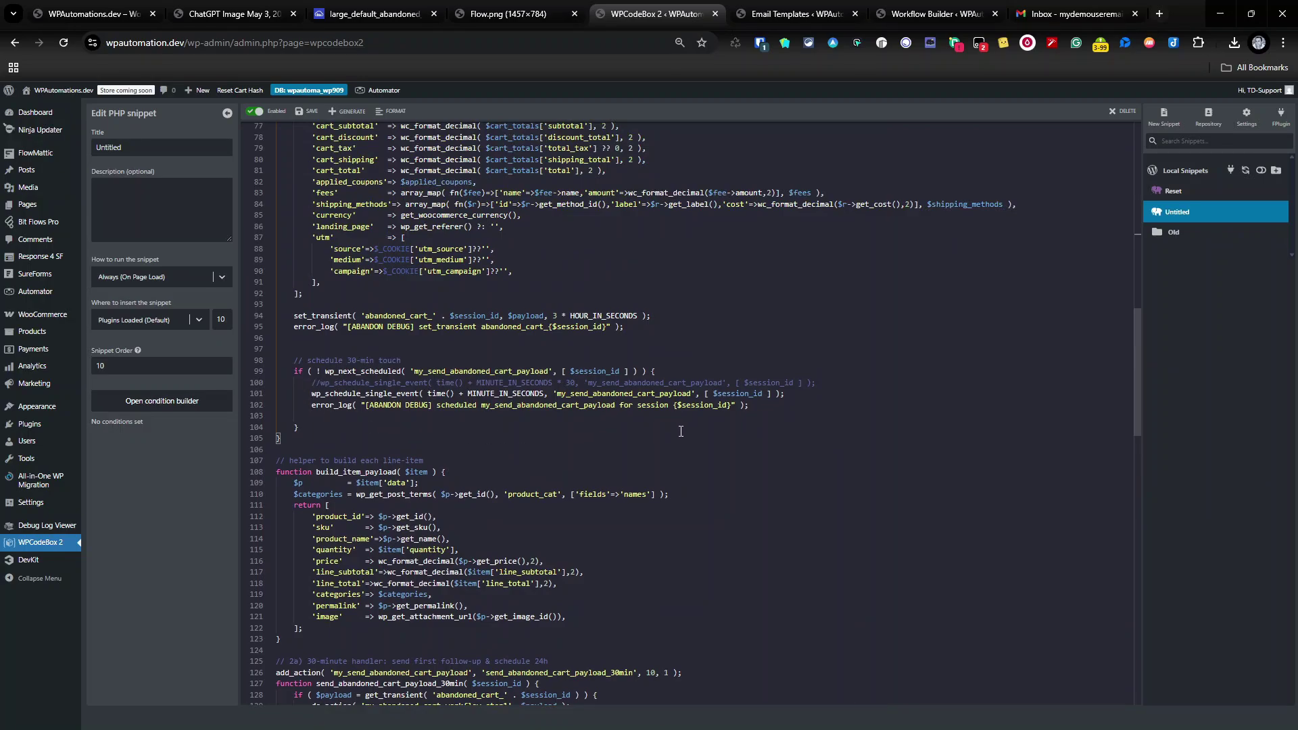
Search the snippet for "step" and select the do_action line for my_abandoned_cart_workflow_step1 in the 30-minute handler
left_click(829, 314)
key("ctrl+f")
type("ste")
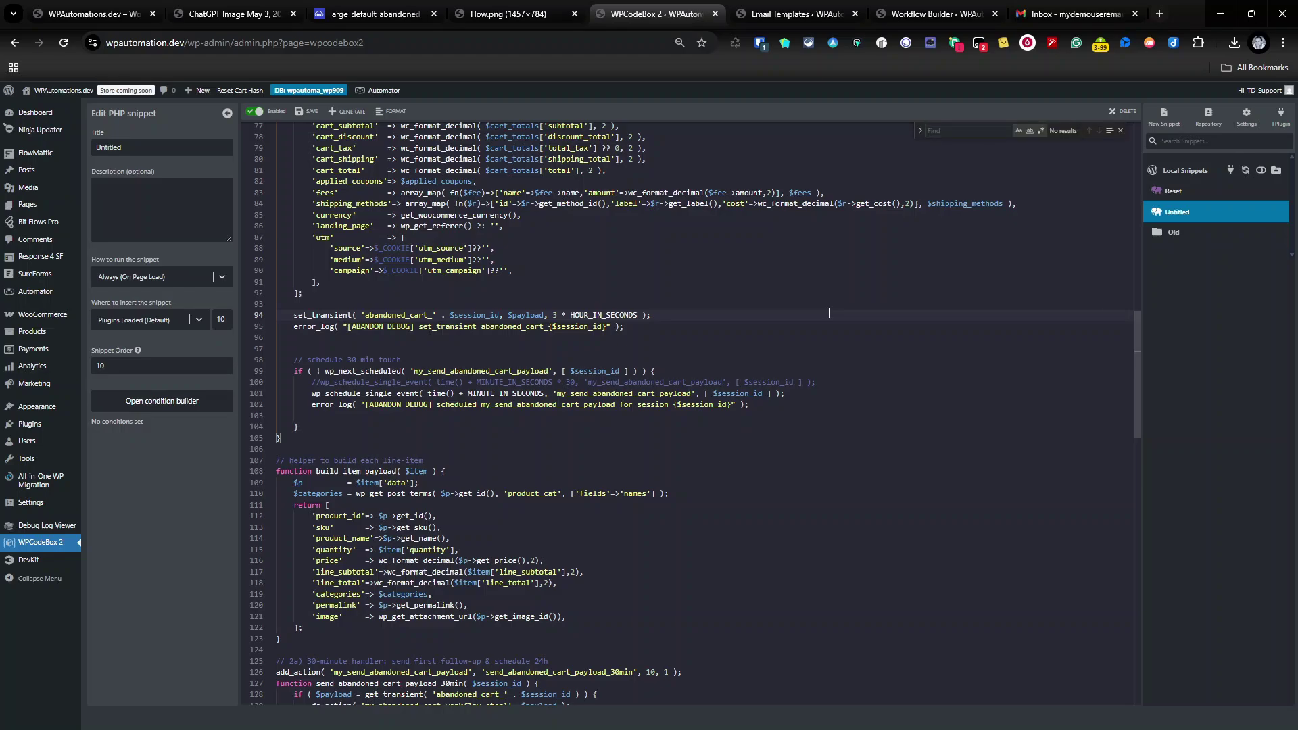
type("p")
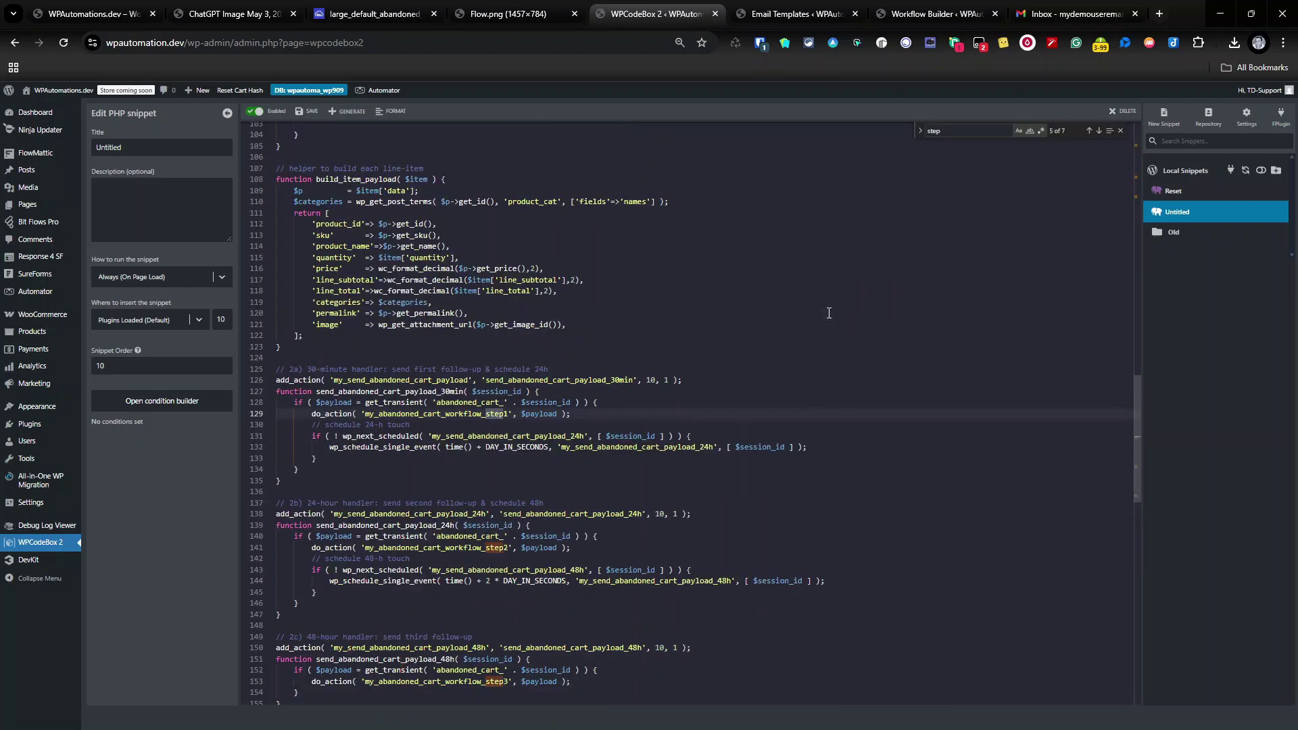
double_click(451, 415)
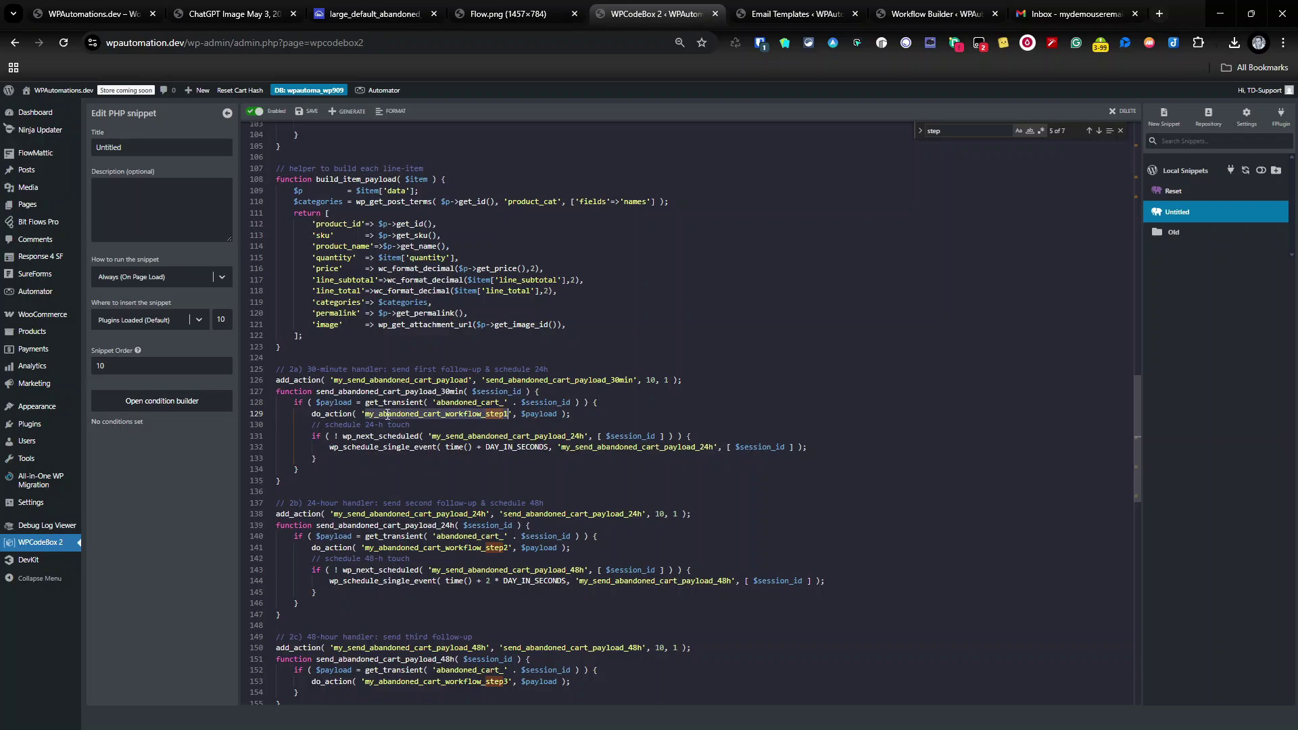
left_click_drag(313, 414, 565, 411)
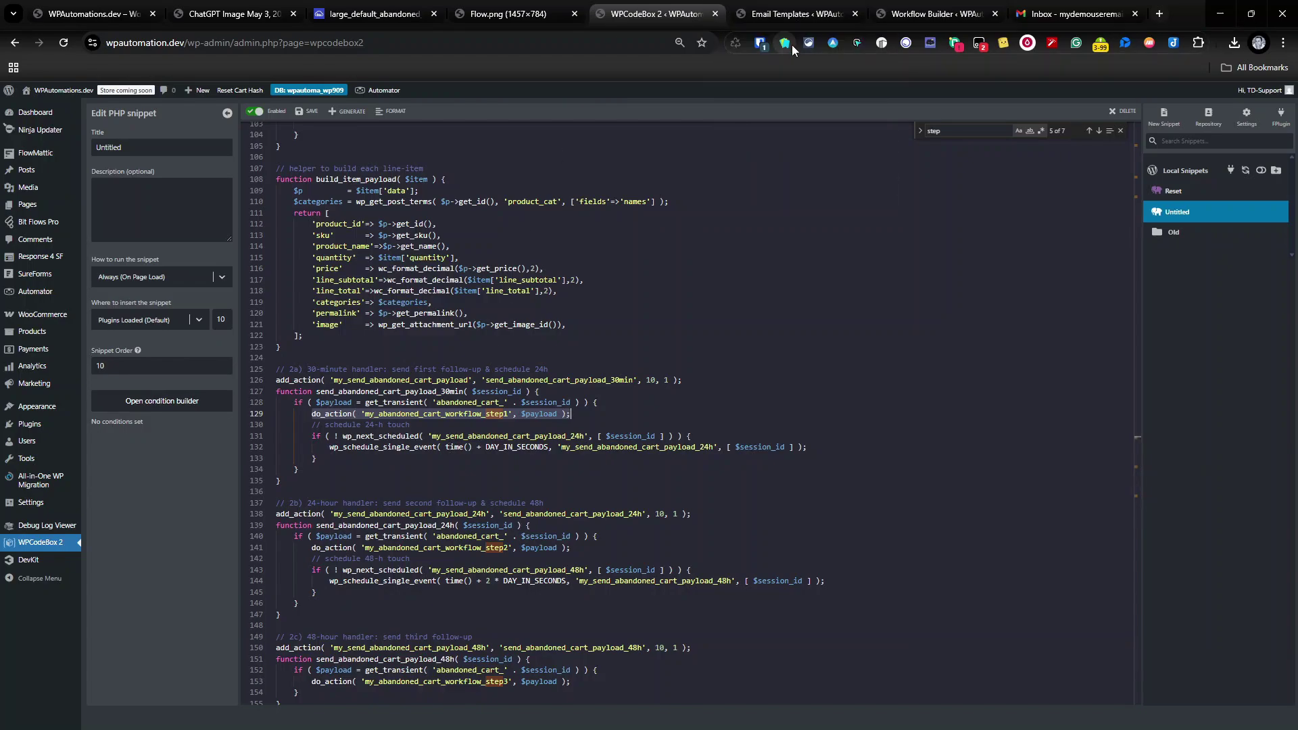
Return to the workflow builder and examine the payload of Response 5 in the trigger's test responses, then close it
left_click(936, 13)
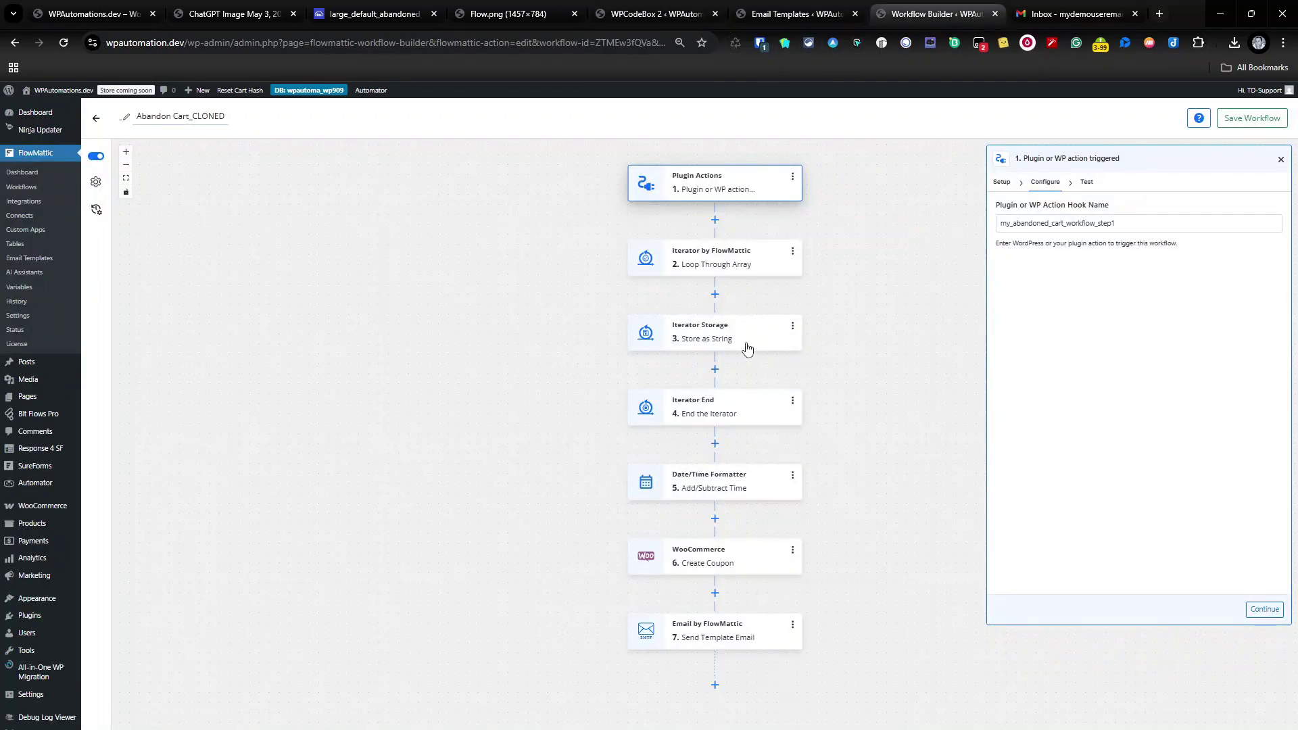
left_click(1086, 182)
left_click(1272, 467)
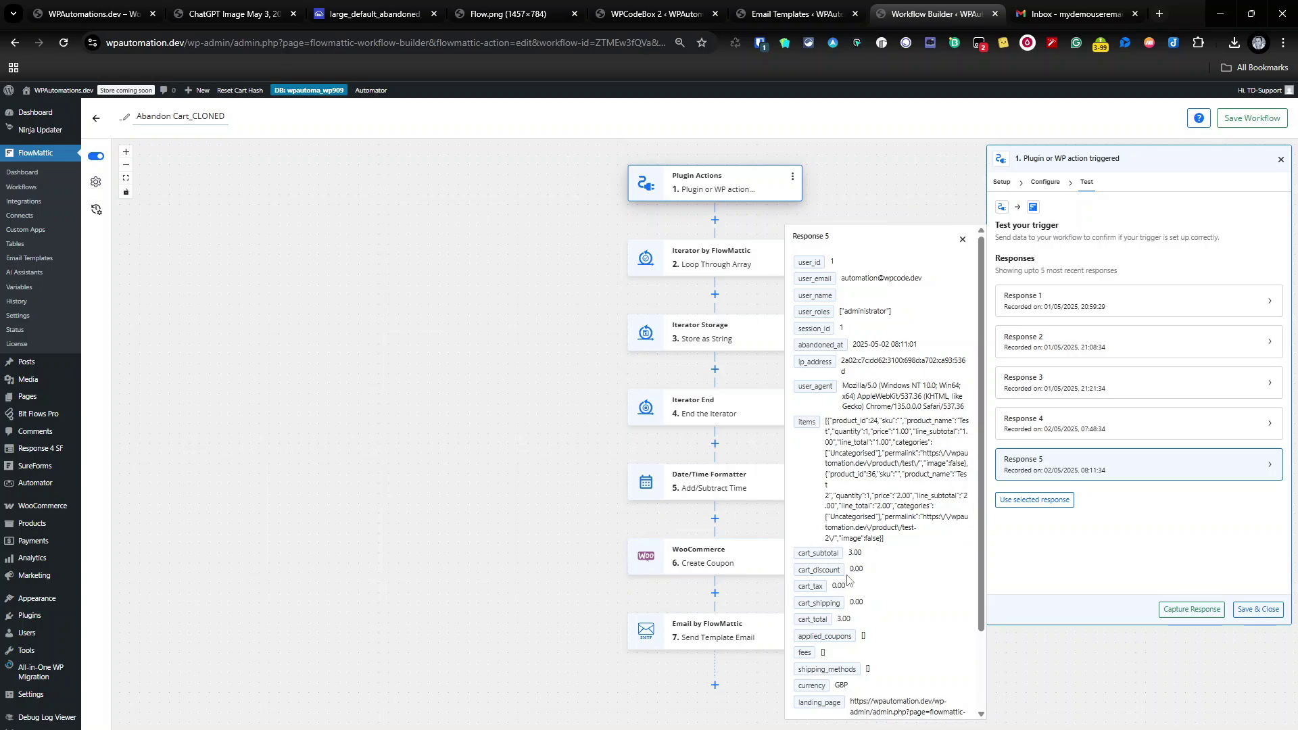
scroll(816, 589, "down", 1)
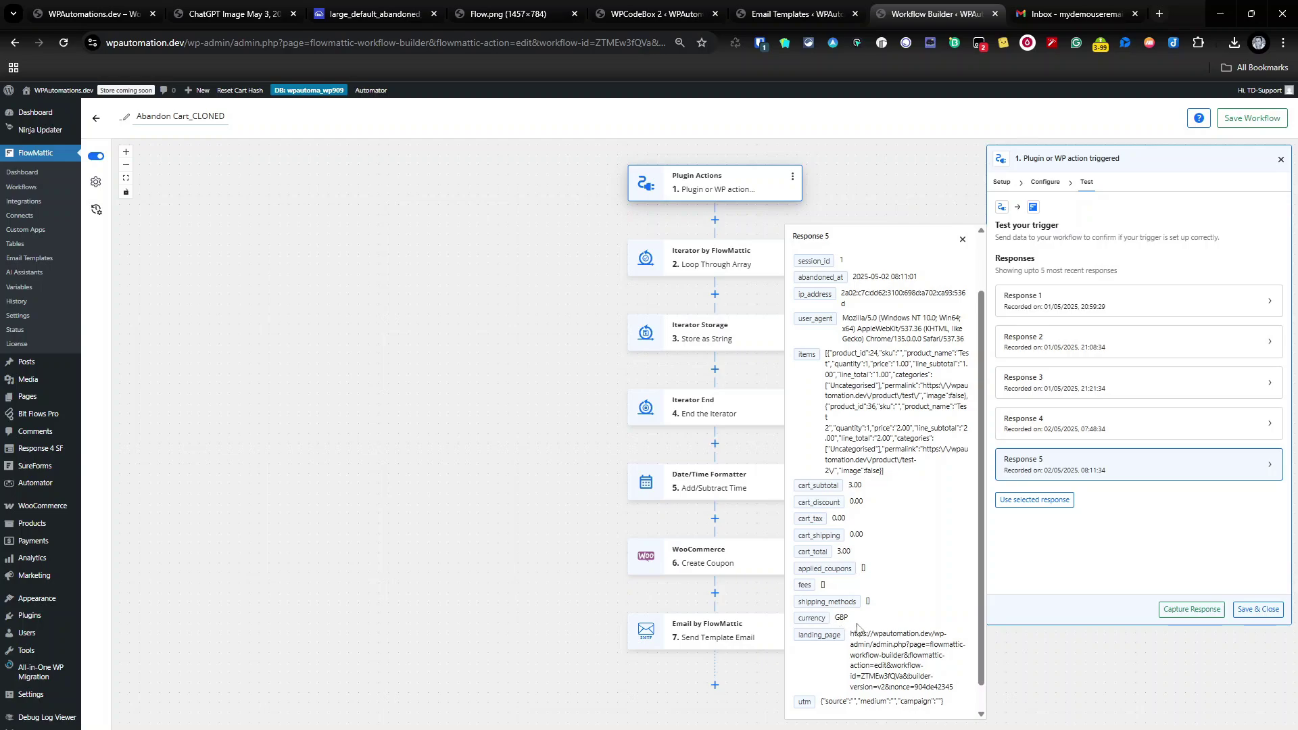
scroll(857, 628, "down", 1)
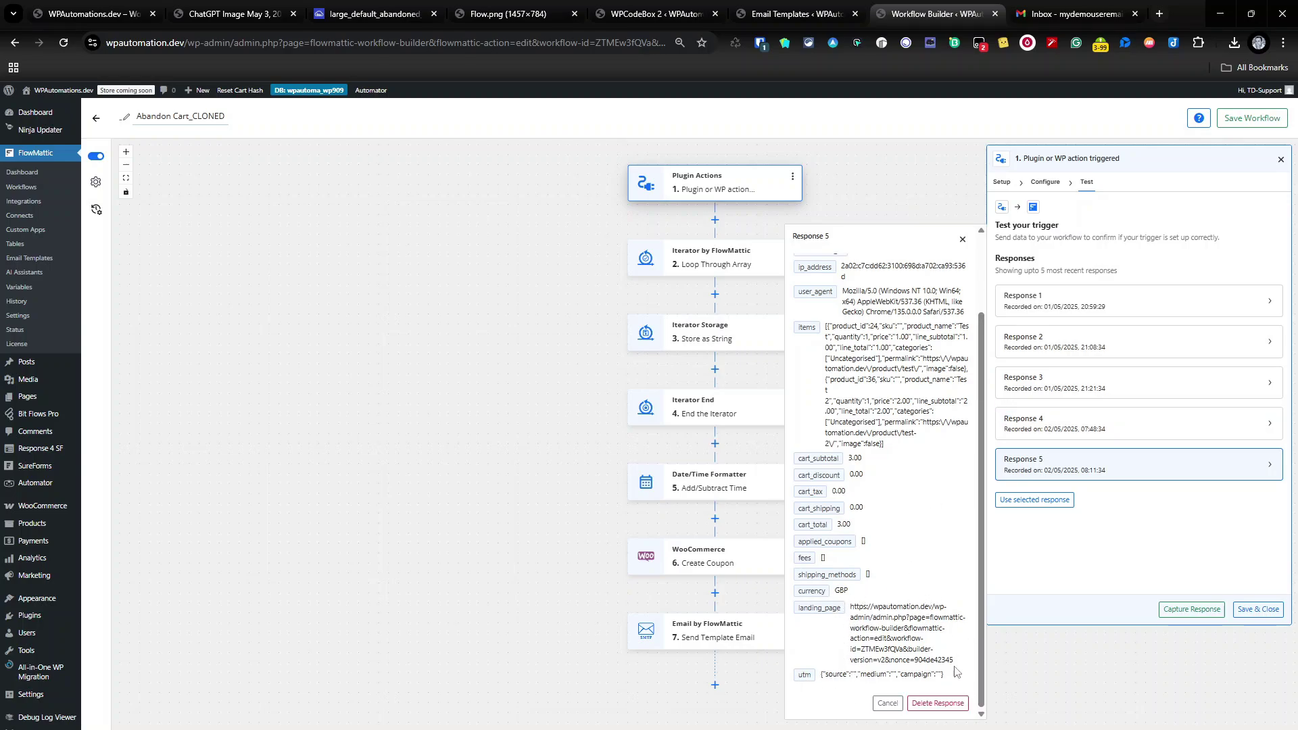
left_click(963, 240)
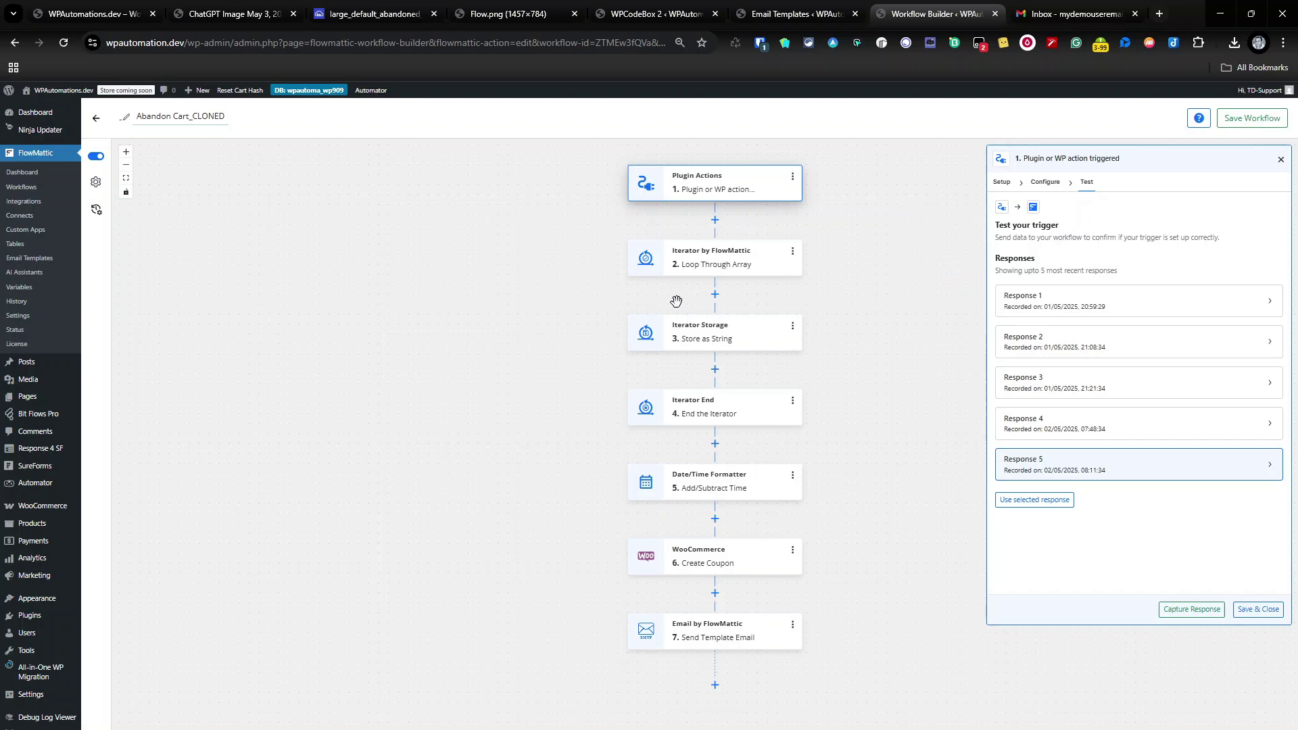
Add a Router step to the end of the workflow, after the Send Template Email step
scroll(702, 585, "down", 3)
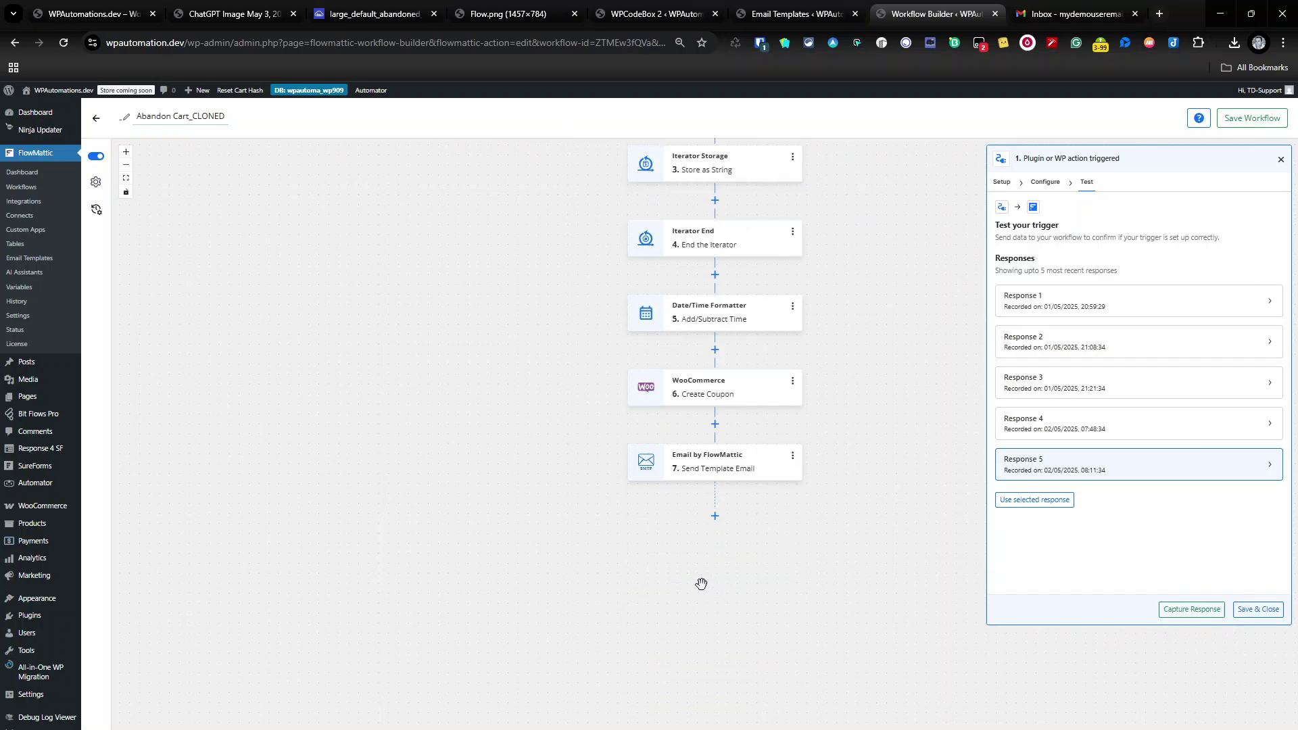
left_click(716, 517)
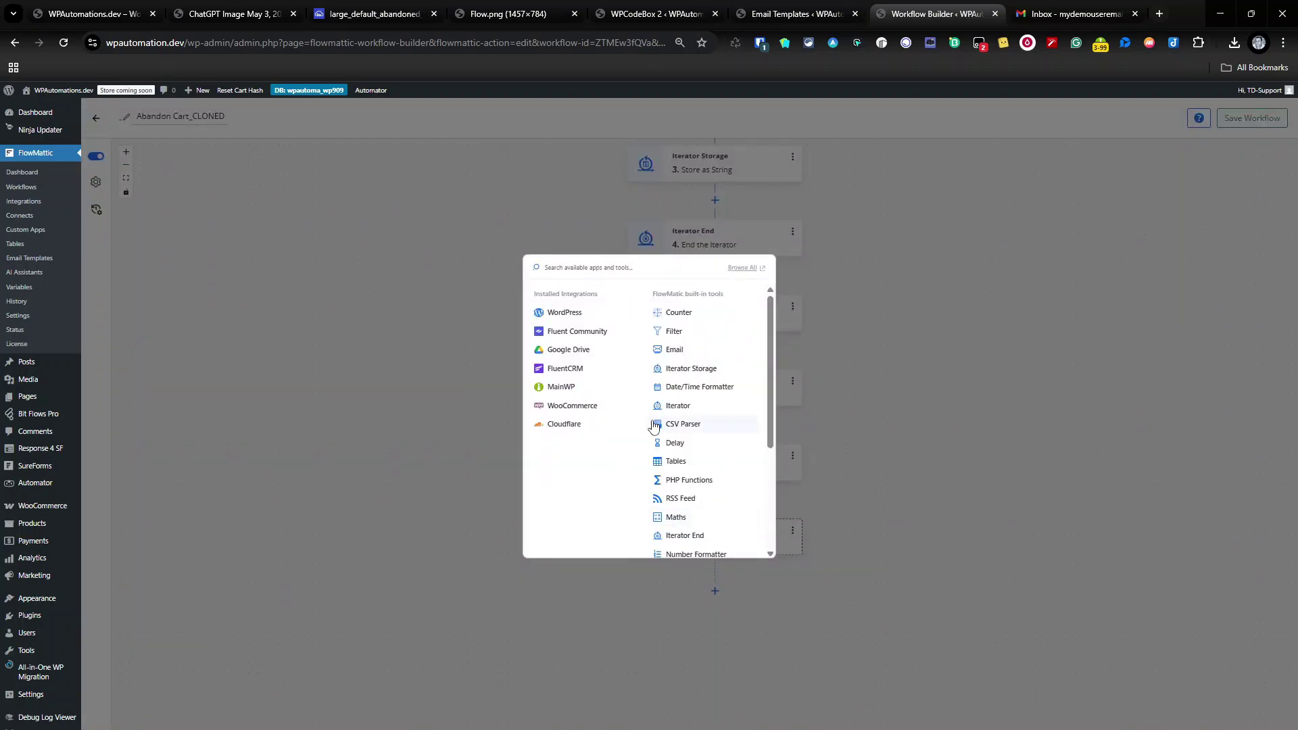
scroll(660, 450, "down", 3)
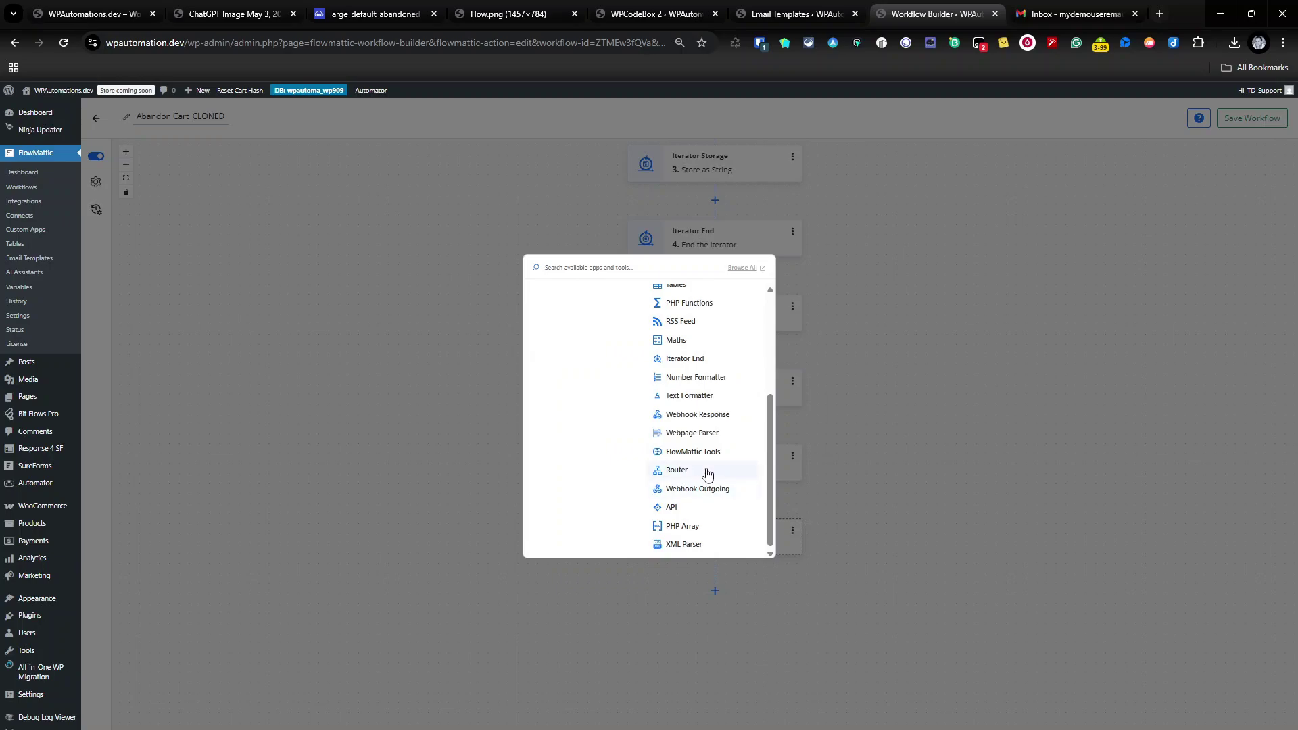
left_click(676, 470)
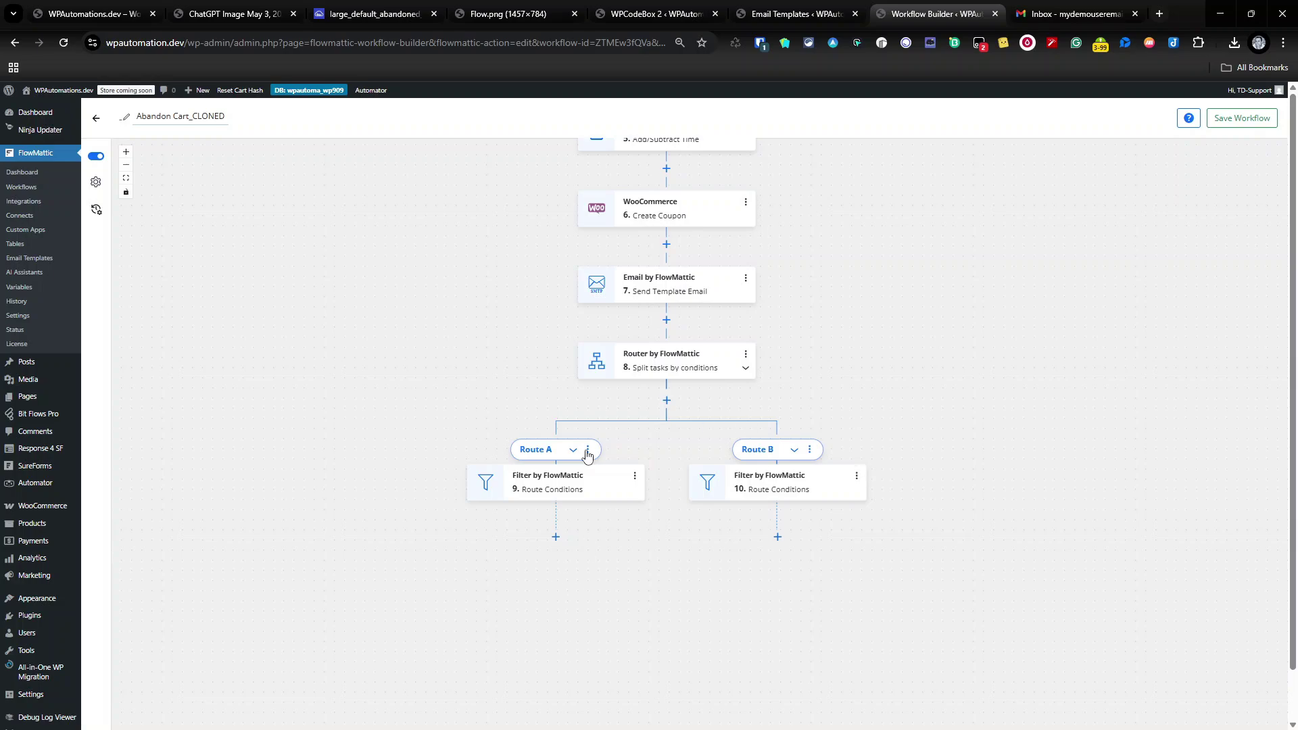
Review the configuration of the Loop Through Array iterator step and the Store as String iterator storage step
scroll(704, 505, "up", 5)
scroll(784, 326, "up", 2)
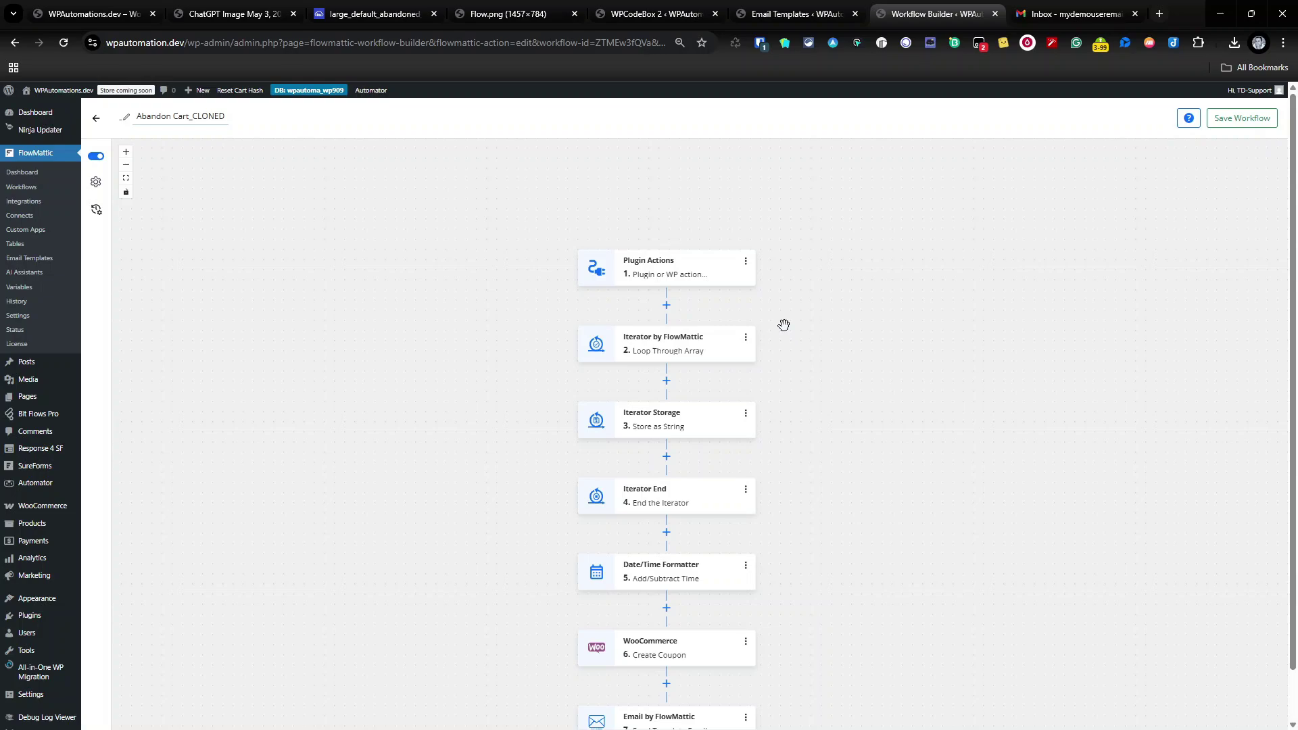
left_click(718, 357)
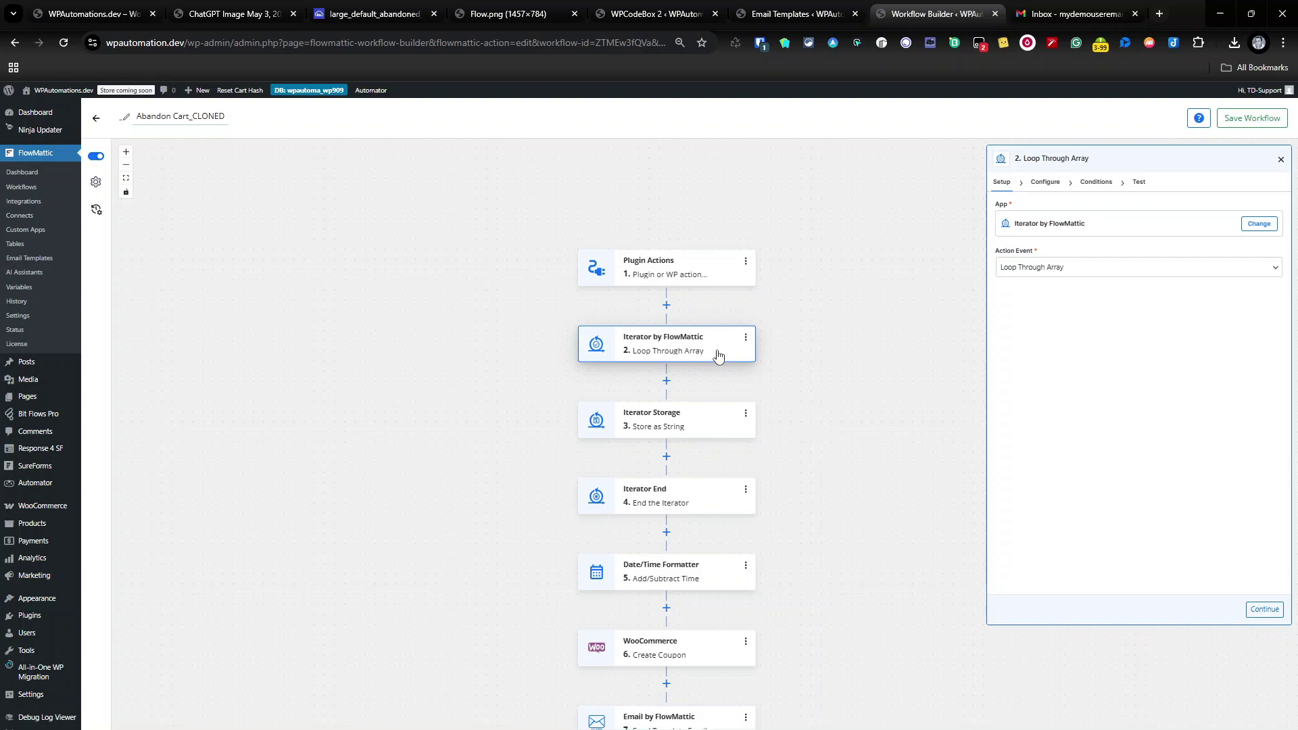
left_click(1047, 182)
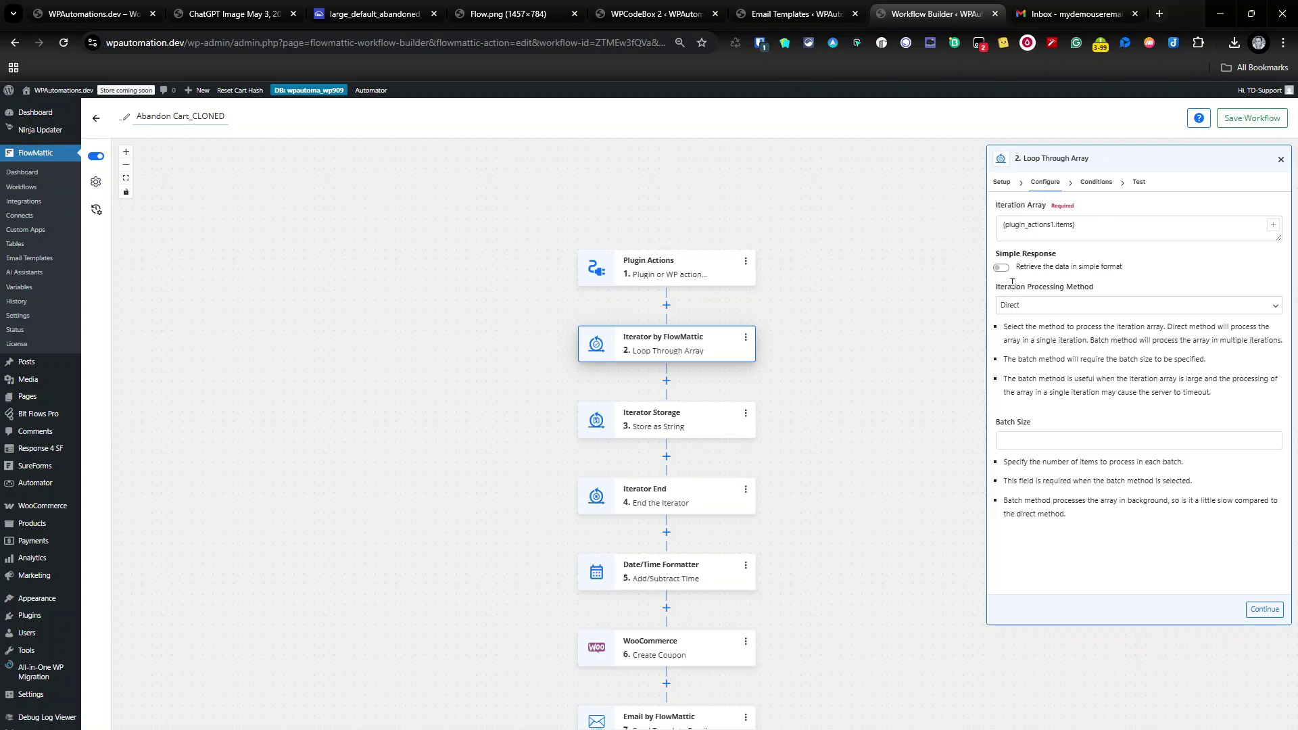
left_click(1281, 159)
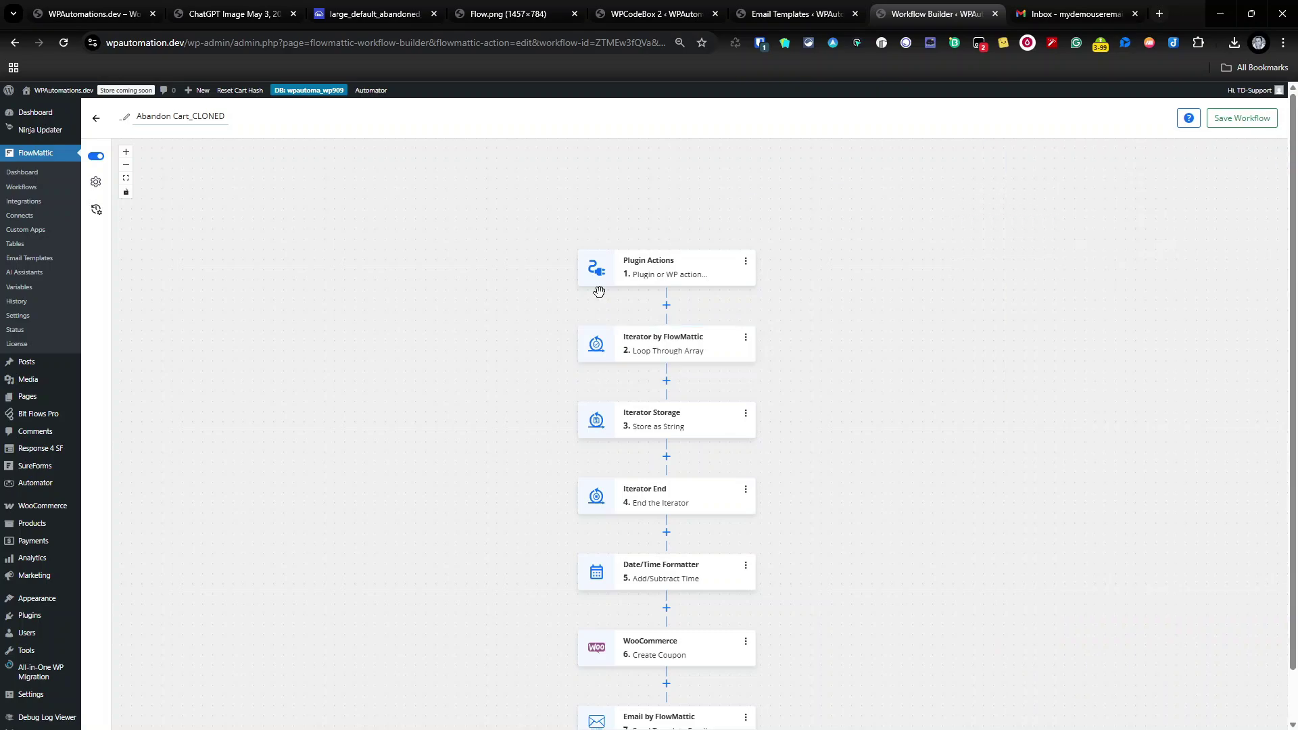
left_click(660, 421)
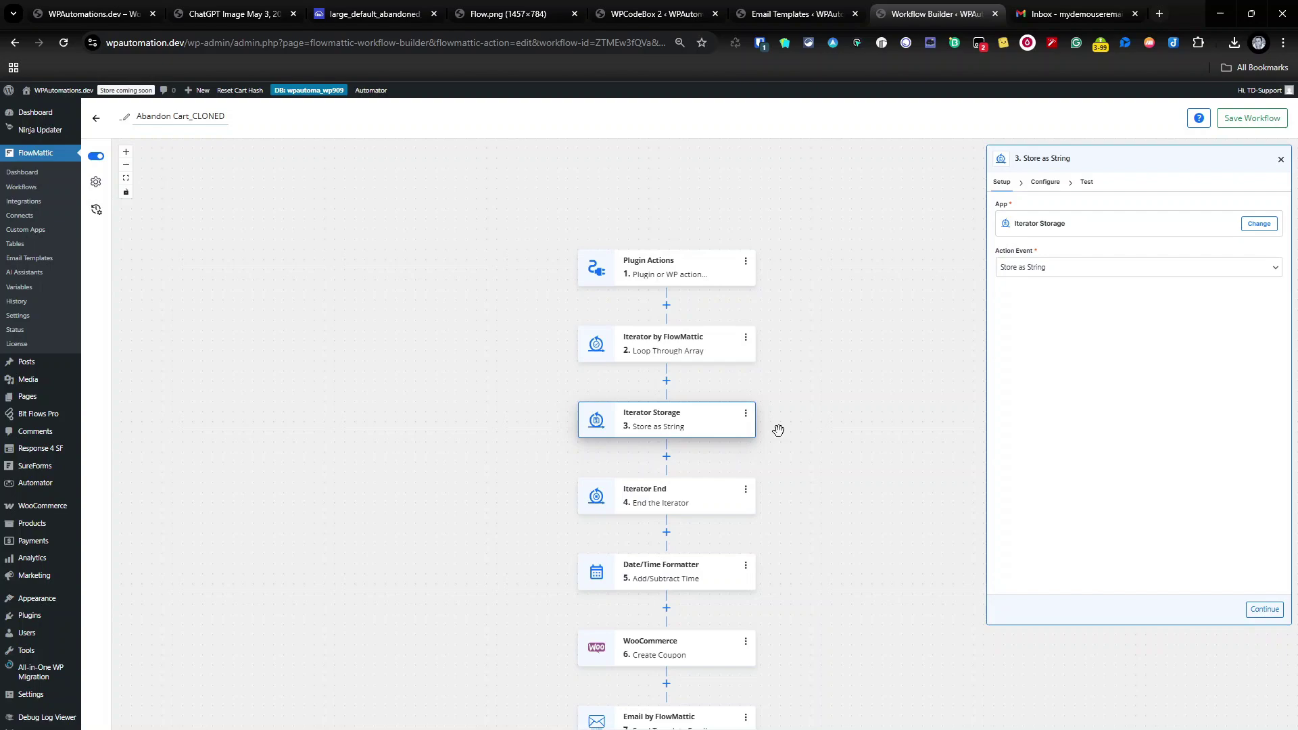
left_click(1046, 182)
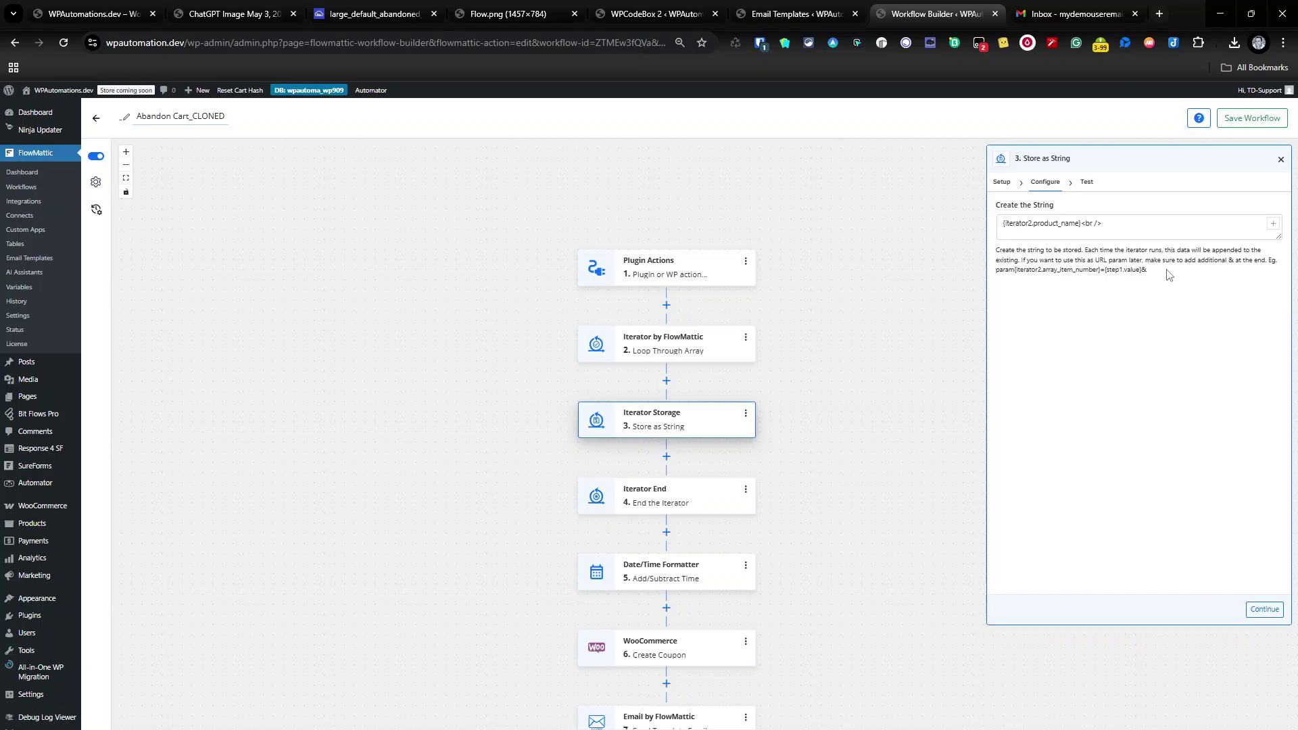
Close the Store as String settings and review the date, expression and format configuration of the Add/Subtract Time step
left_click(1281, 159)
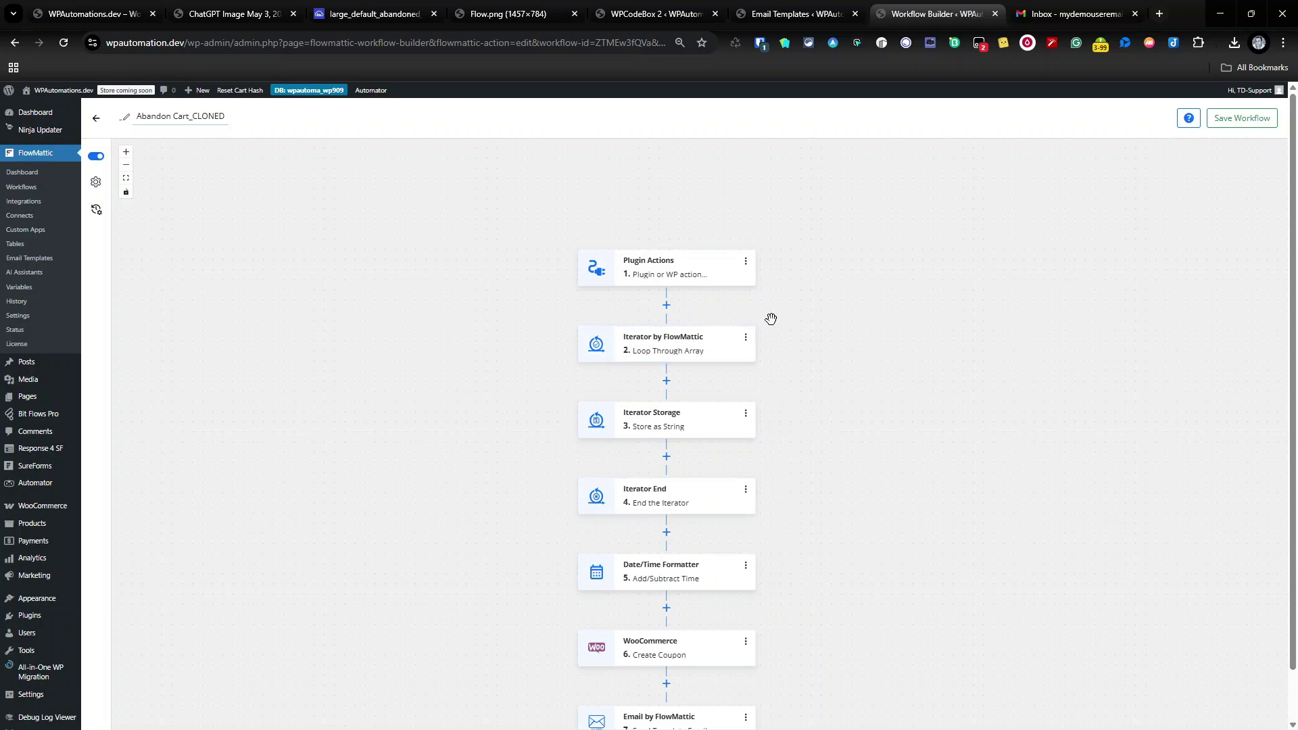
scroll(525, 468, "down", 2)
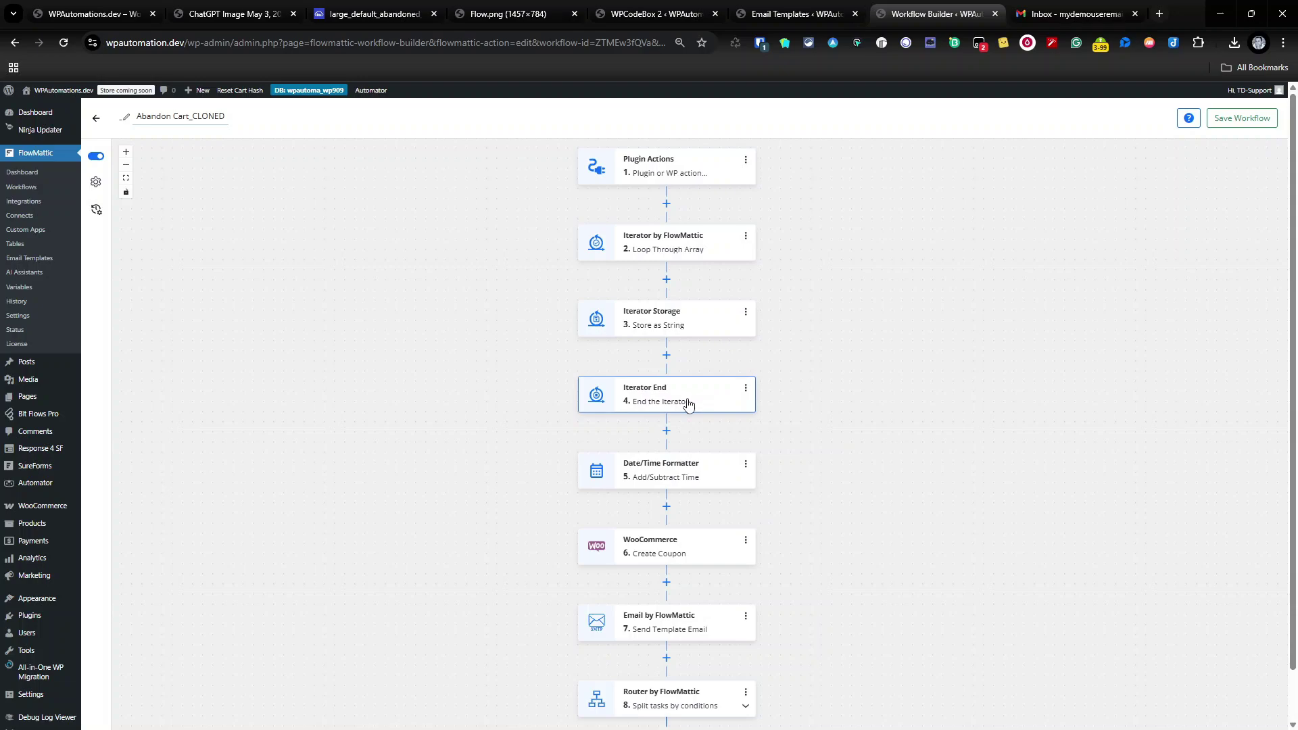
scroll(666, 461, "down", 1)
left_click(668, 459)
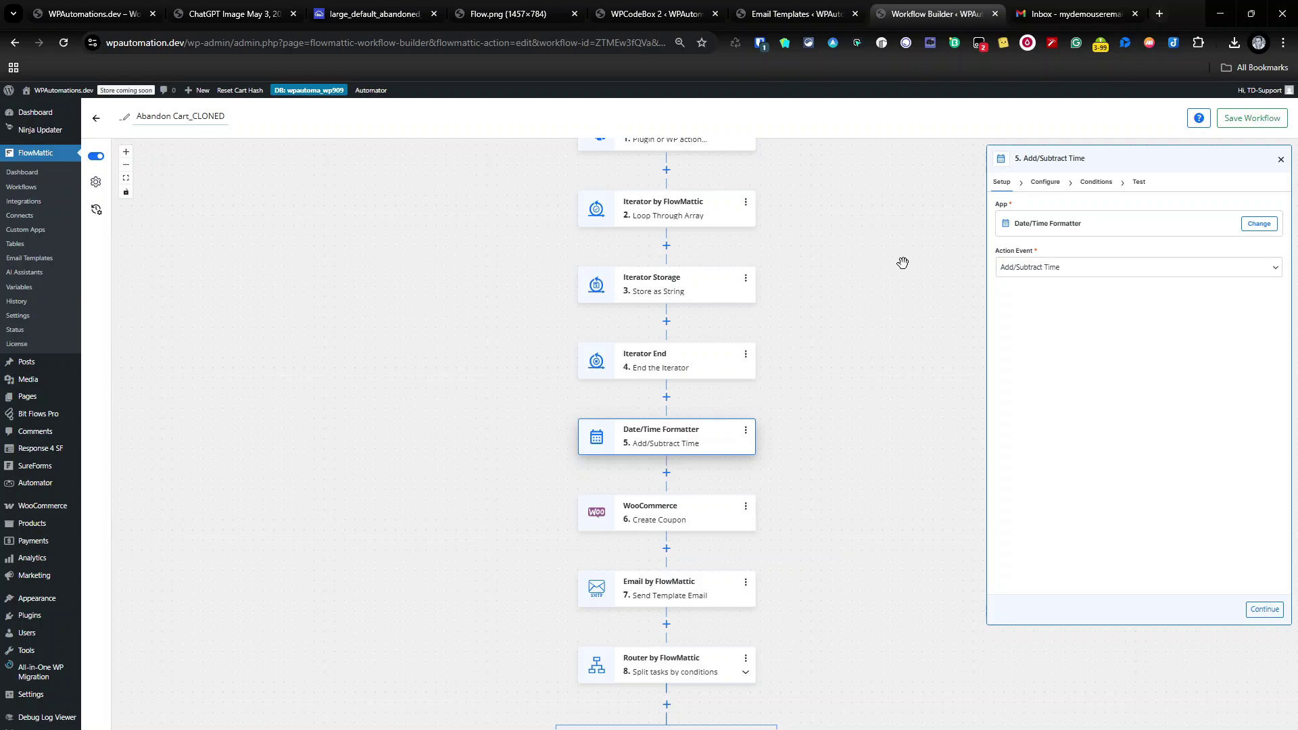
left_click(1045, 182)
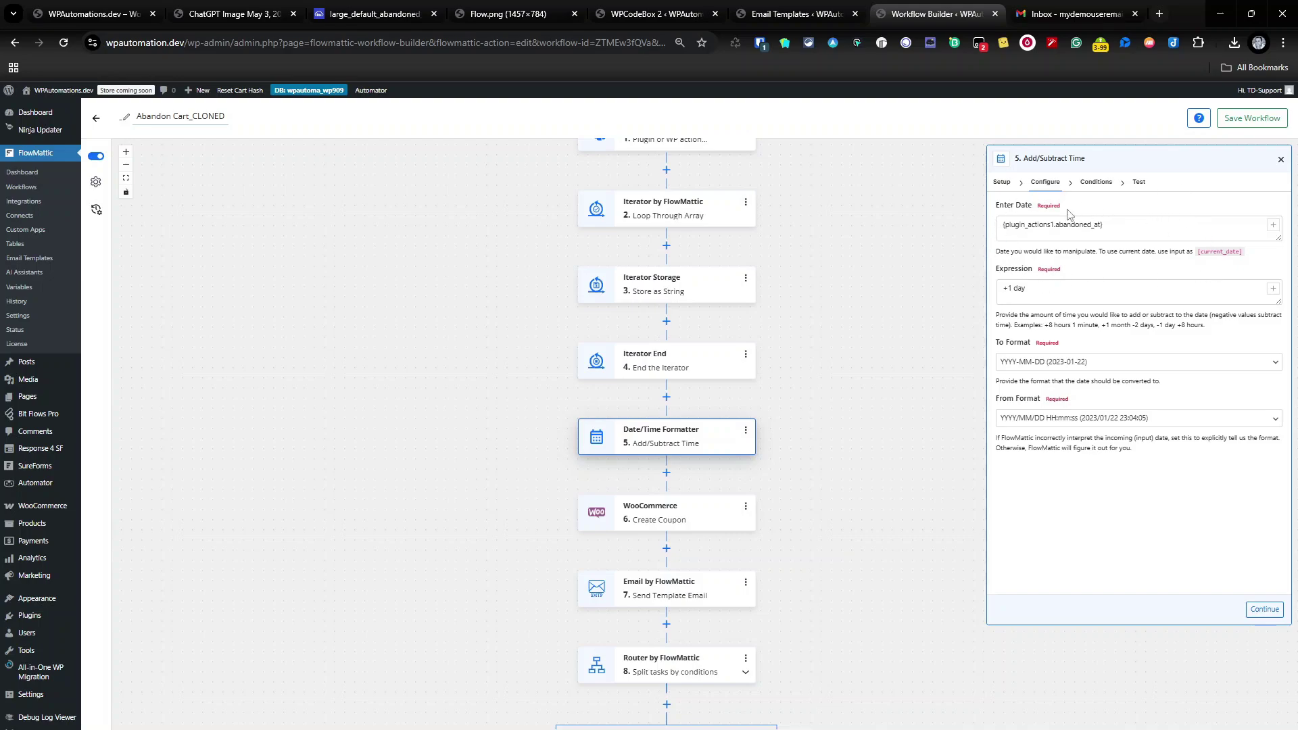
scroll(740, 258, "up", 2)
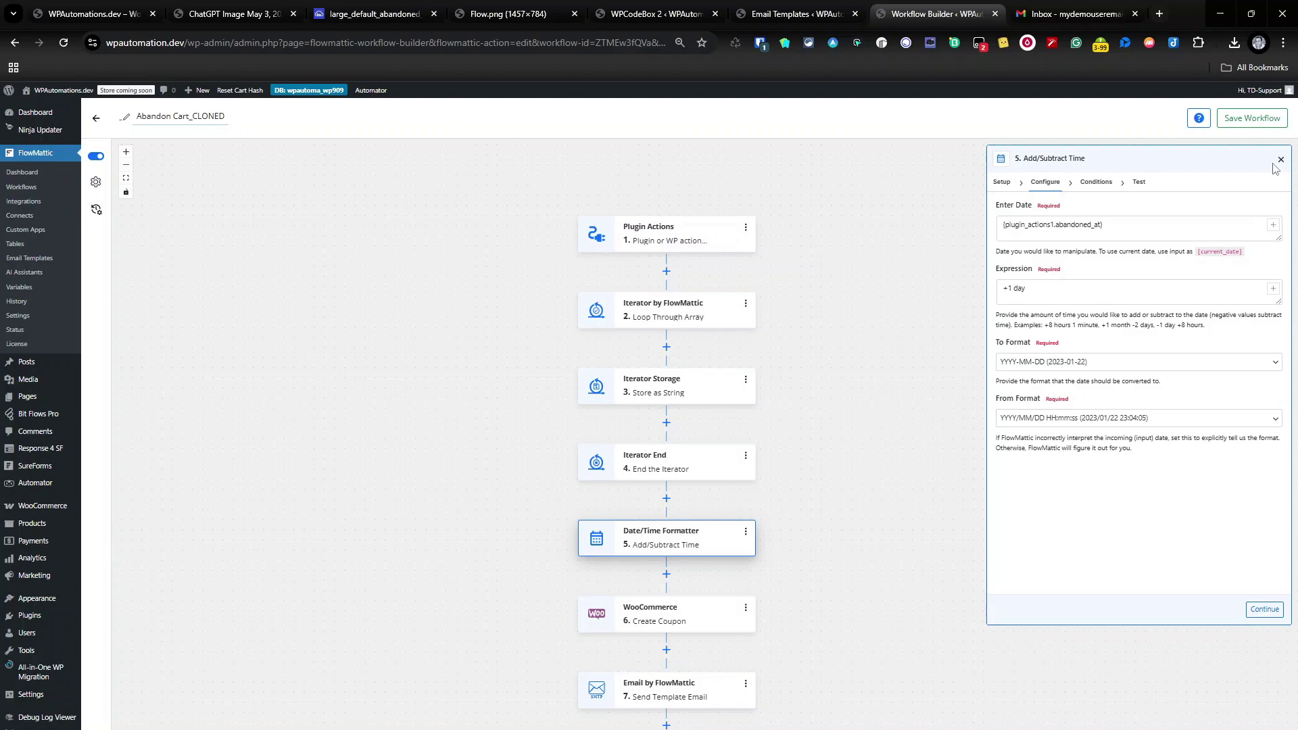
Run a test of the Add/Subtract Time step, examine the output date, and close the step's settings
left_click(1140, 182)
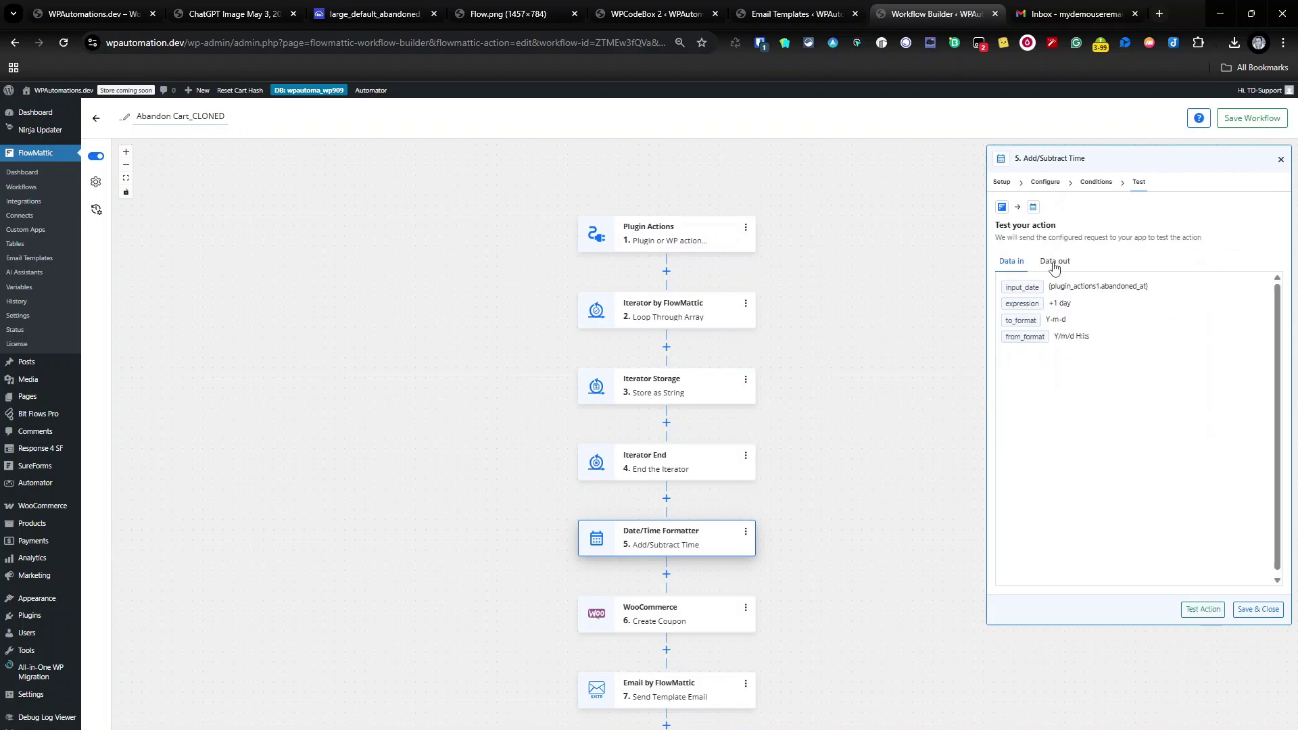
left_click(1199, 611)
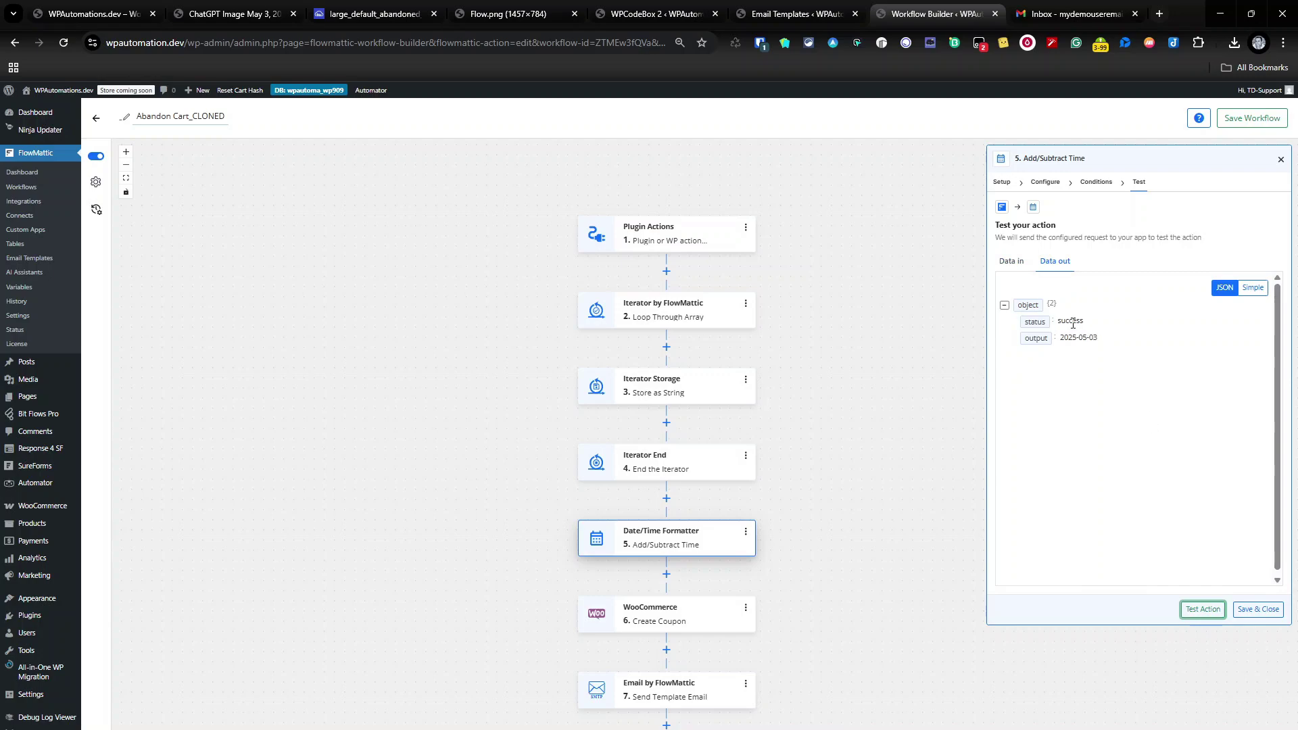
left_click_drag(1057, 336, 1102, 340)
left_click(1096, 379)
left_click(1281, 160)
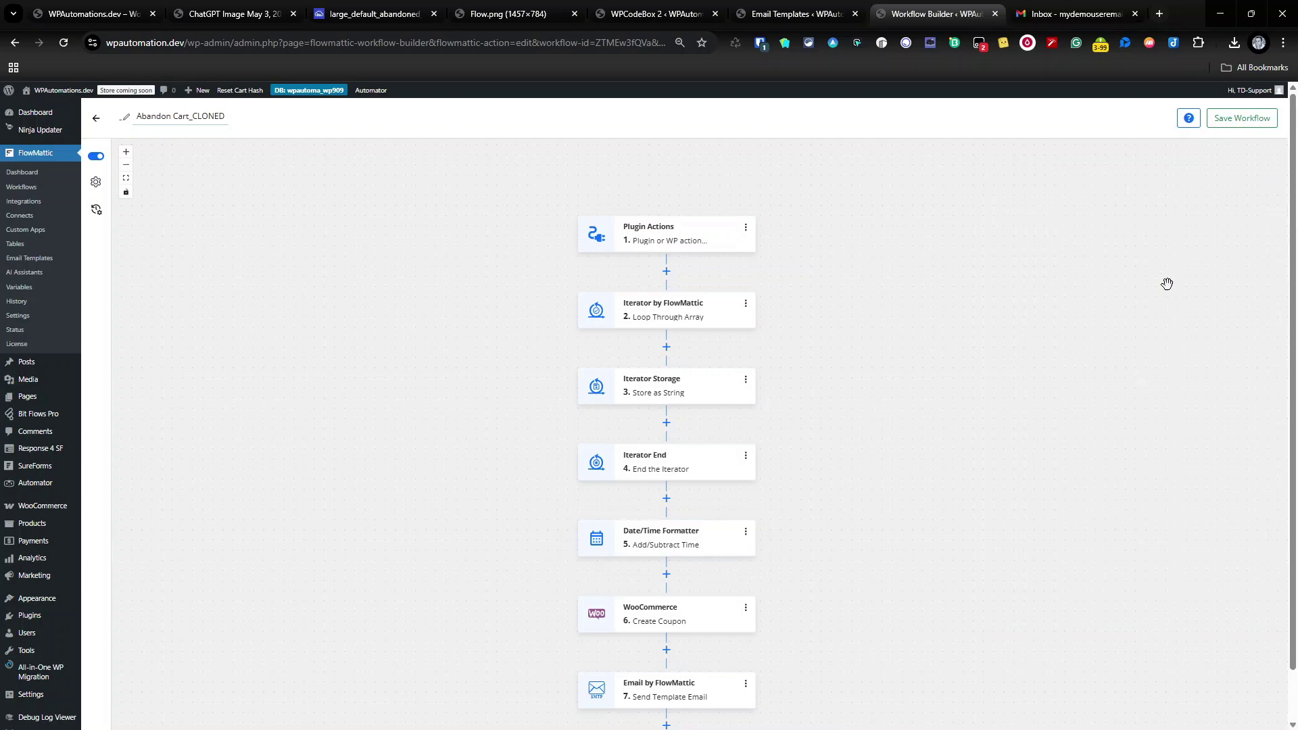
Open the configuration of the WooCommerce Create Coupon step and examine its coupon code and coupon description expressions
scroll(979, 446, "down", 1)
scroll(979, 447, "down", 1)
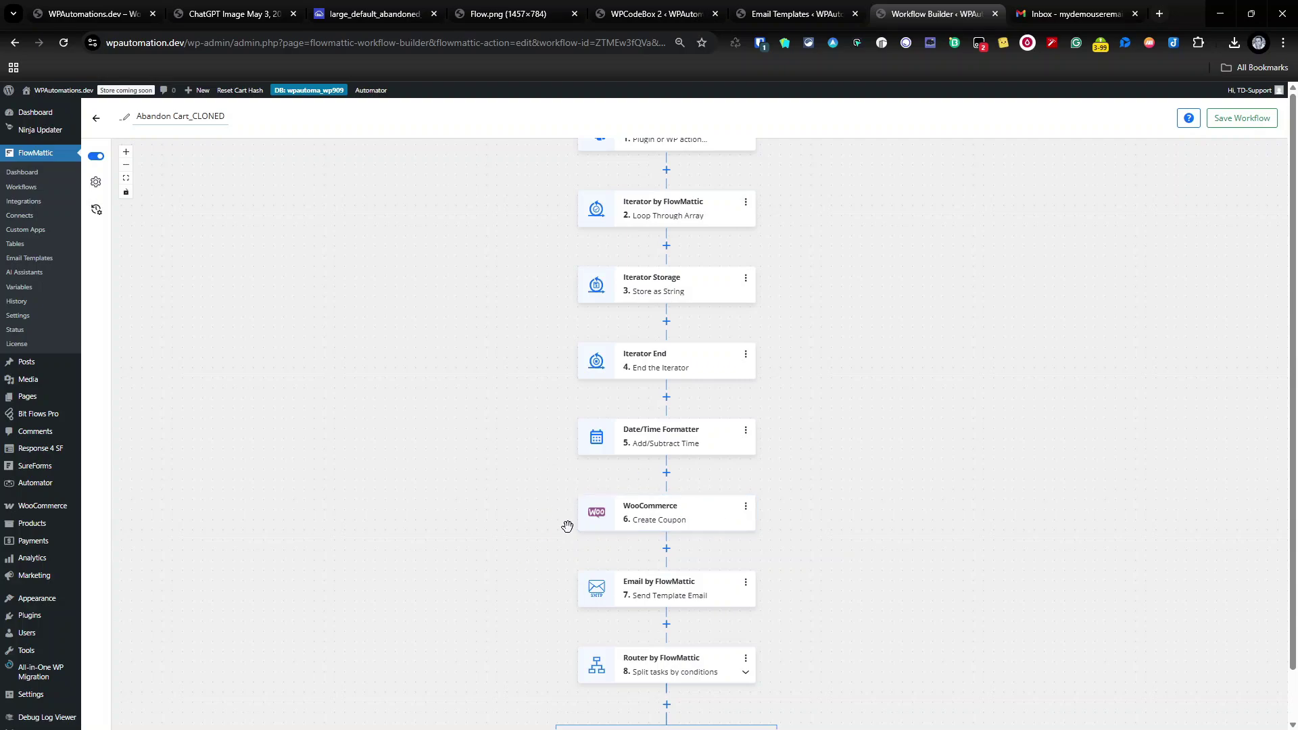
left_click(715, 519)
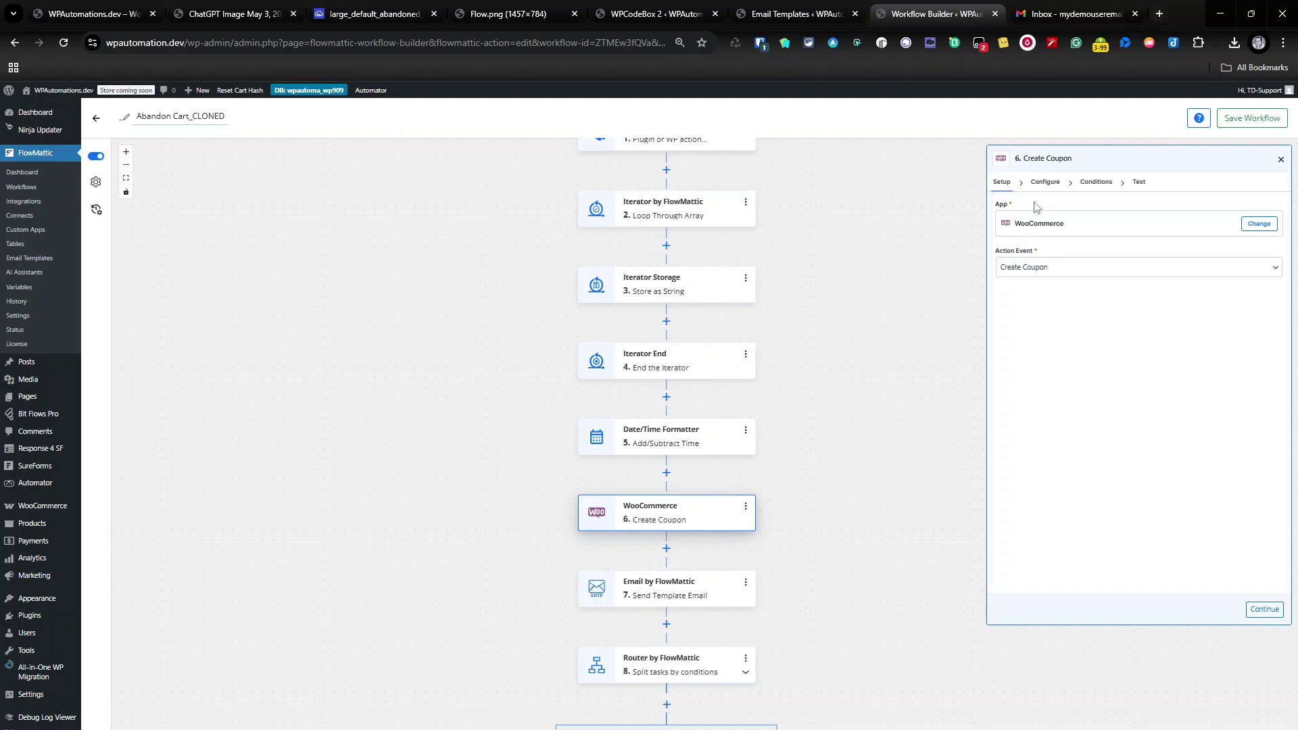
left_click(1045, 184)
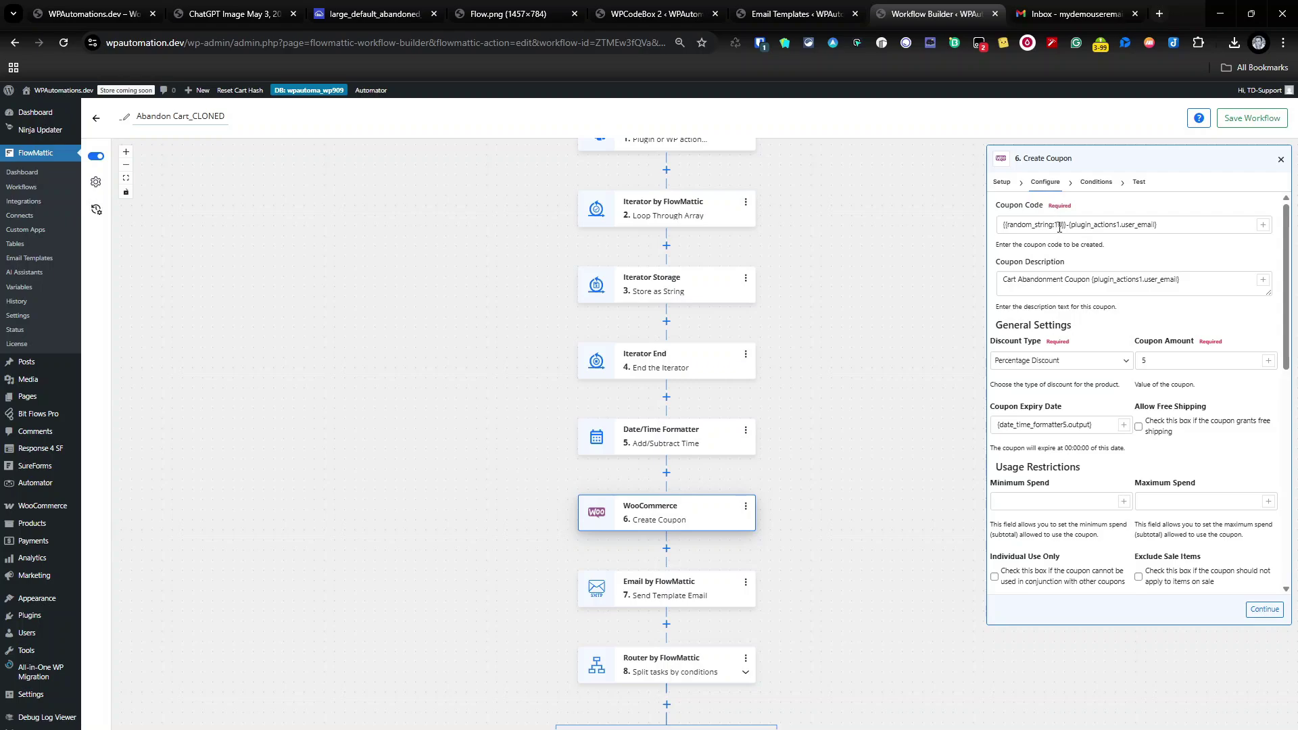
left_click_drag(1067, 225, 1002, 223)
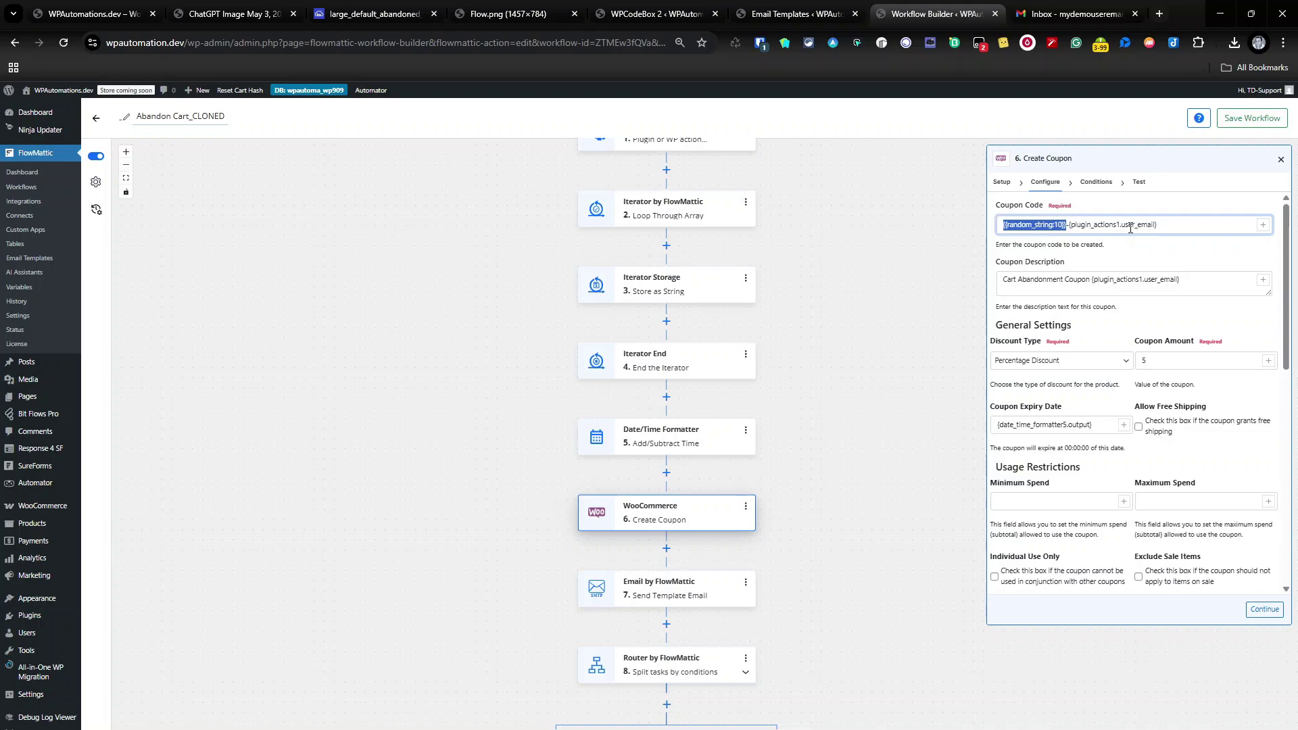
left_click_drag(1159, 226, 991, 231)
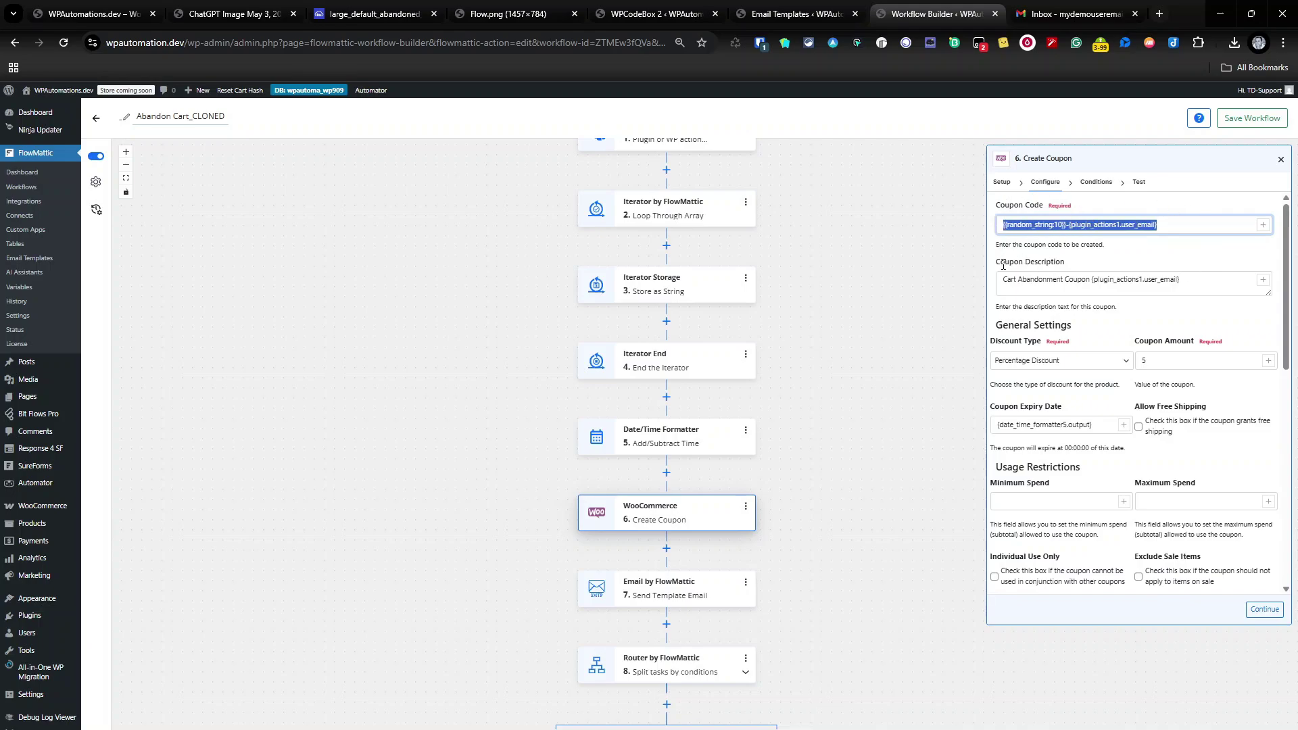
left_click_drag(1011, 279, 1096, 280)
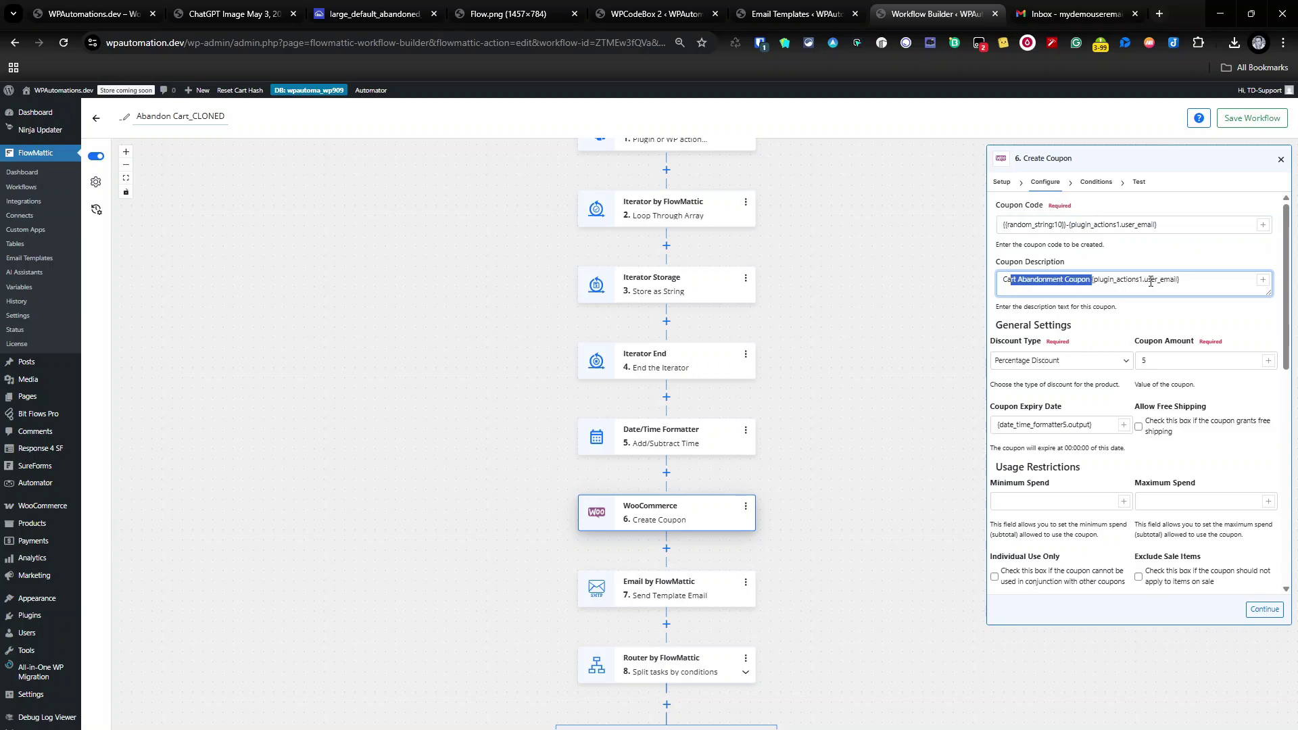
left_click_drag(1180, 279, 956, 275)
Review the Create Coupon step's discount, expiry date, usage restrictions, allowed emails and usage limits, then close its settings
scroll(1055, 291, "down", 1)
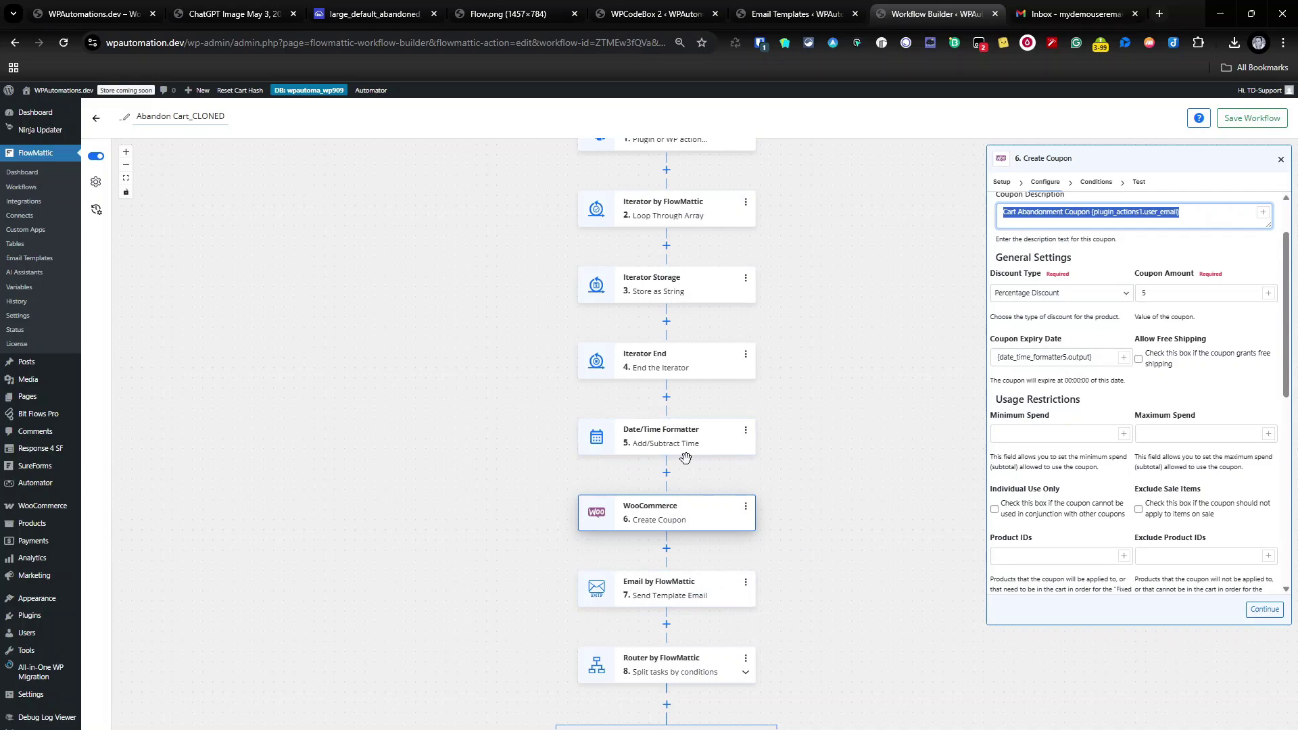
scroll(1120, 434, "down", 4)
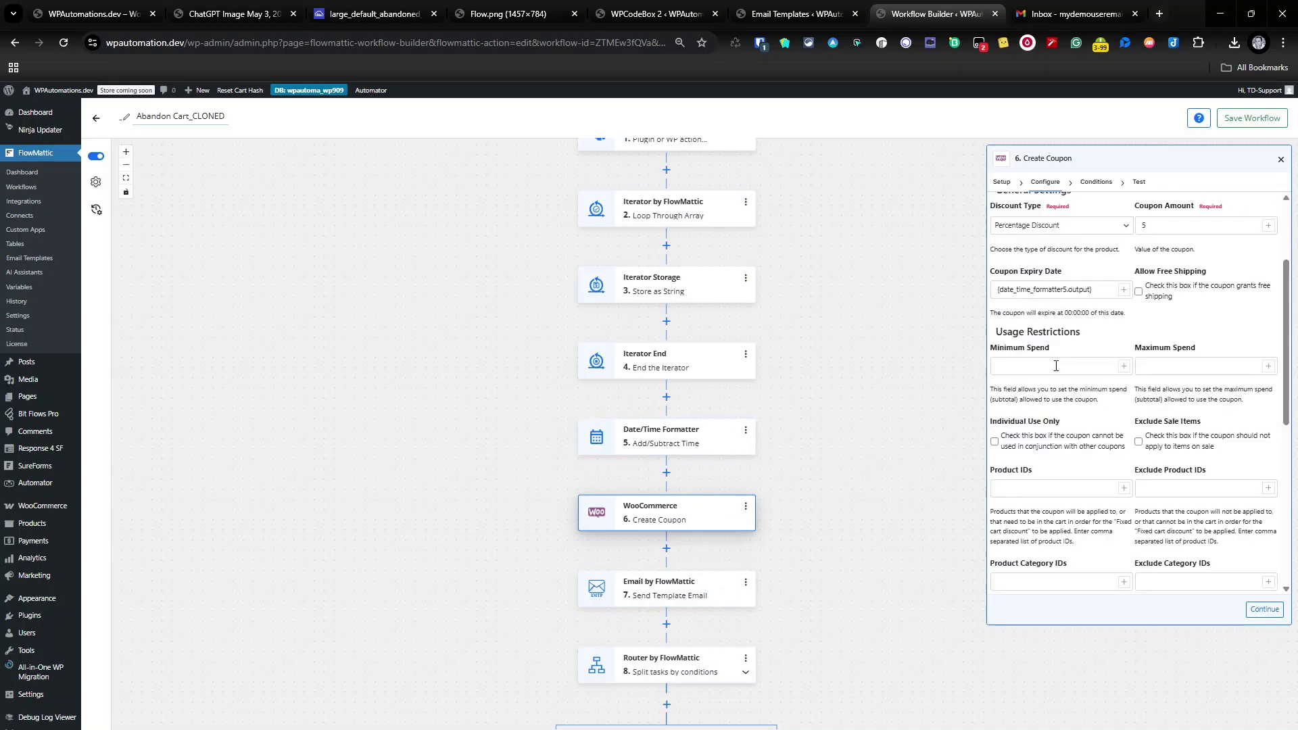
scroll(1119, 434, "down", 2)
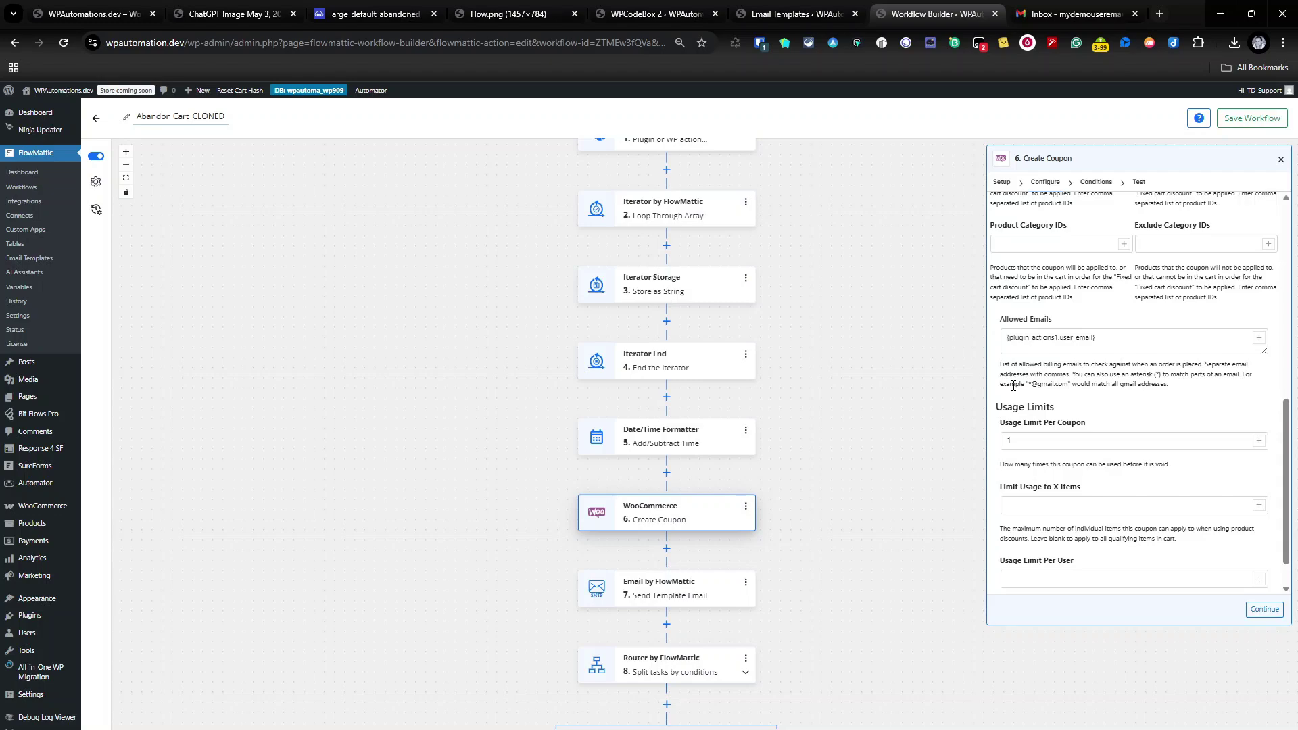
scroll(1027, 374, "down", 1)
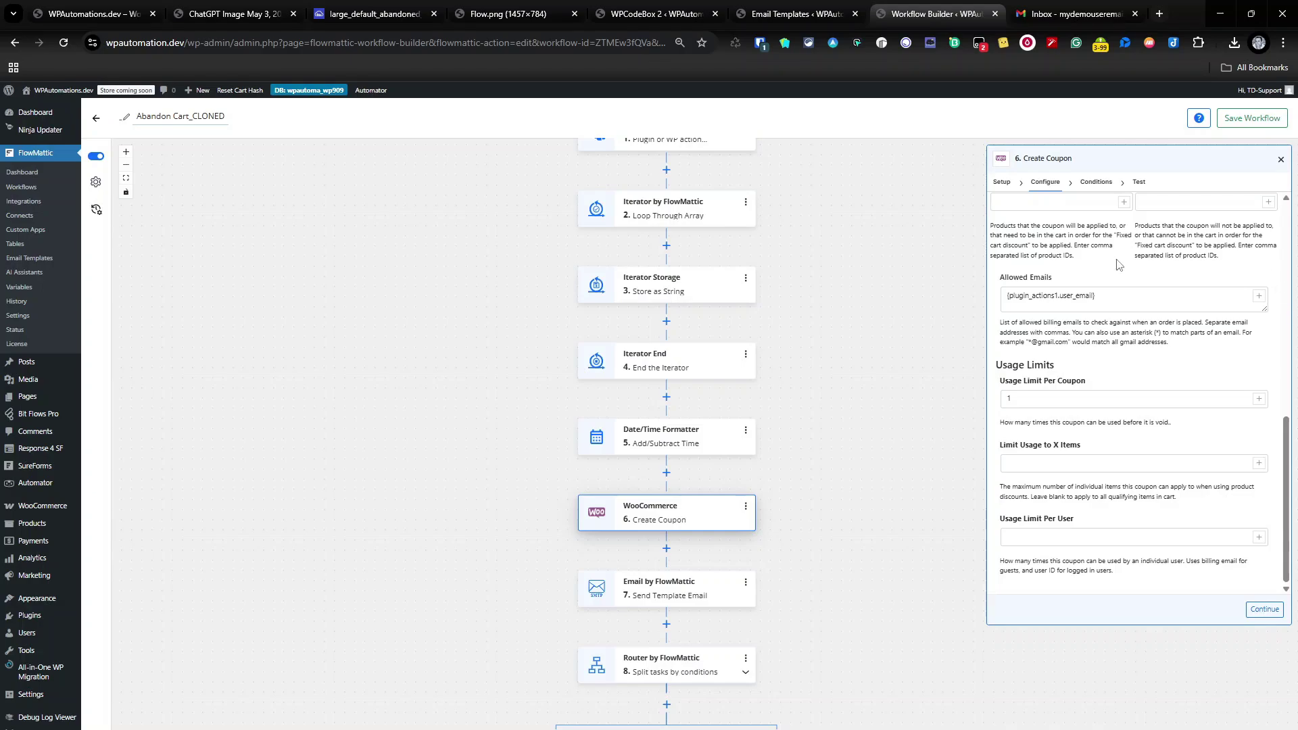
scroll(1170, 436, "up", 5)
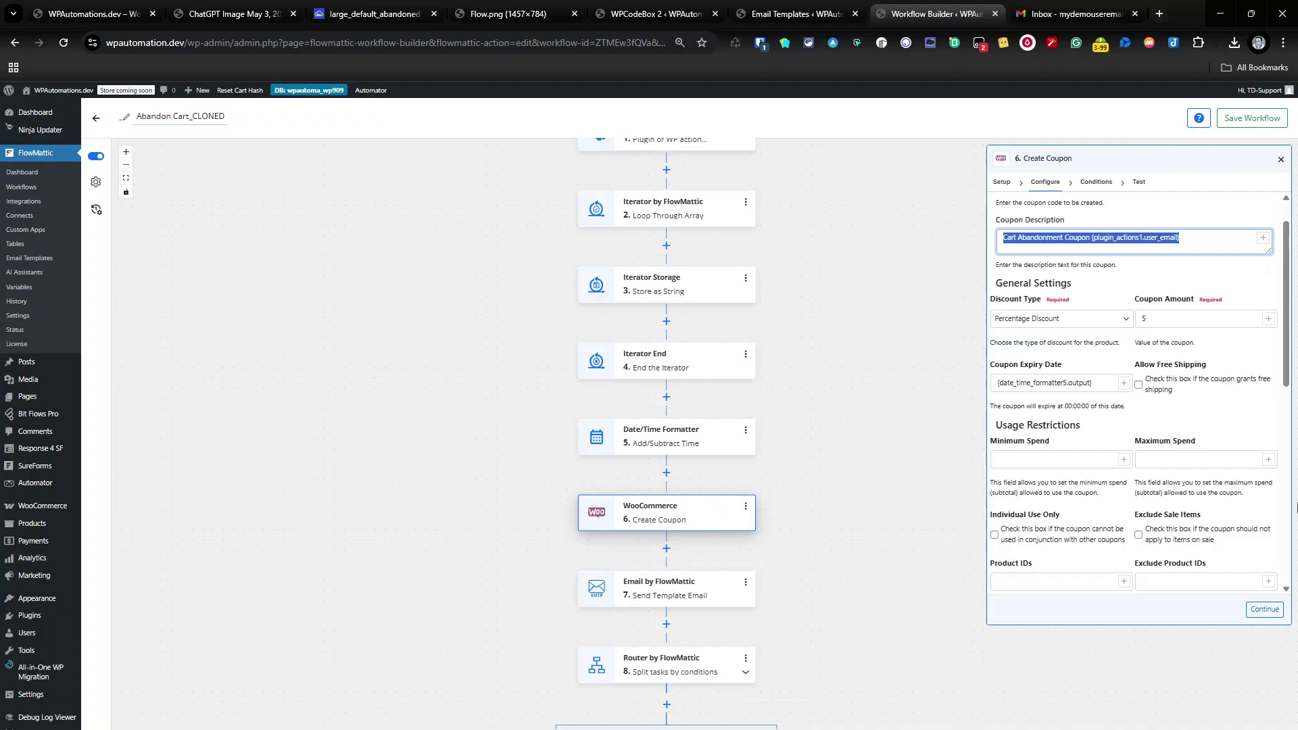
scroll(1116, 556, "down", 2)
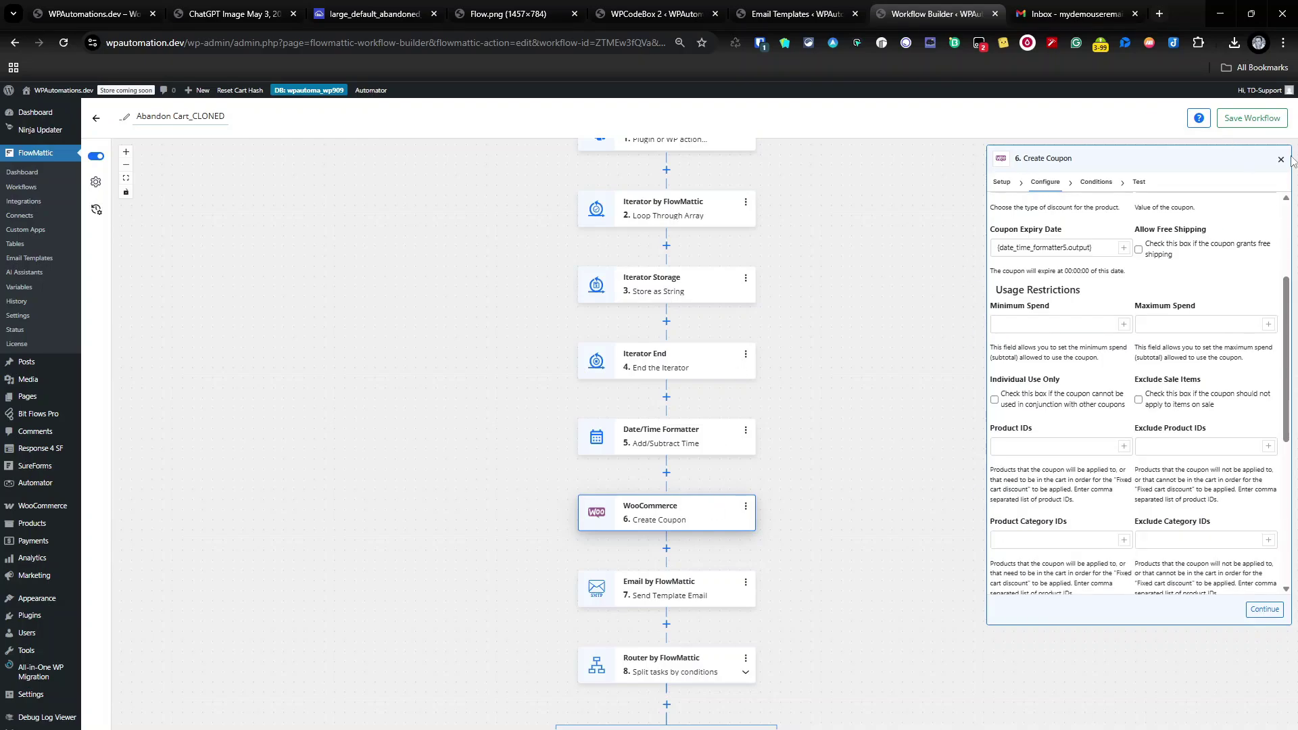
left_click(1280, 163)
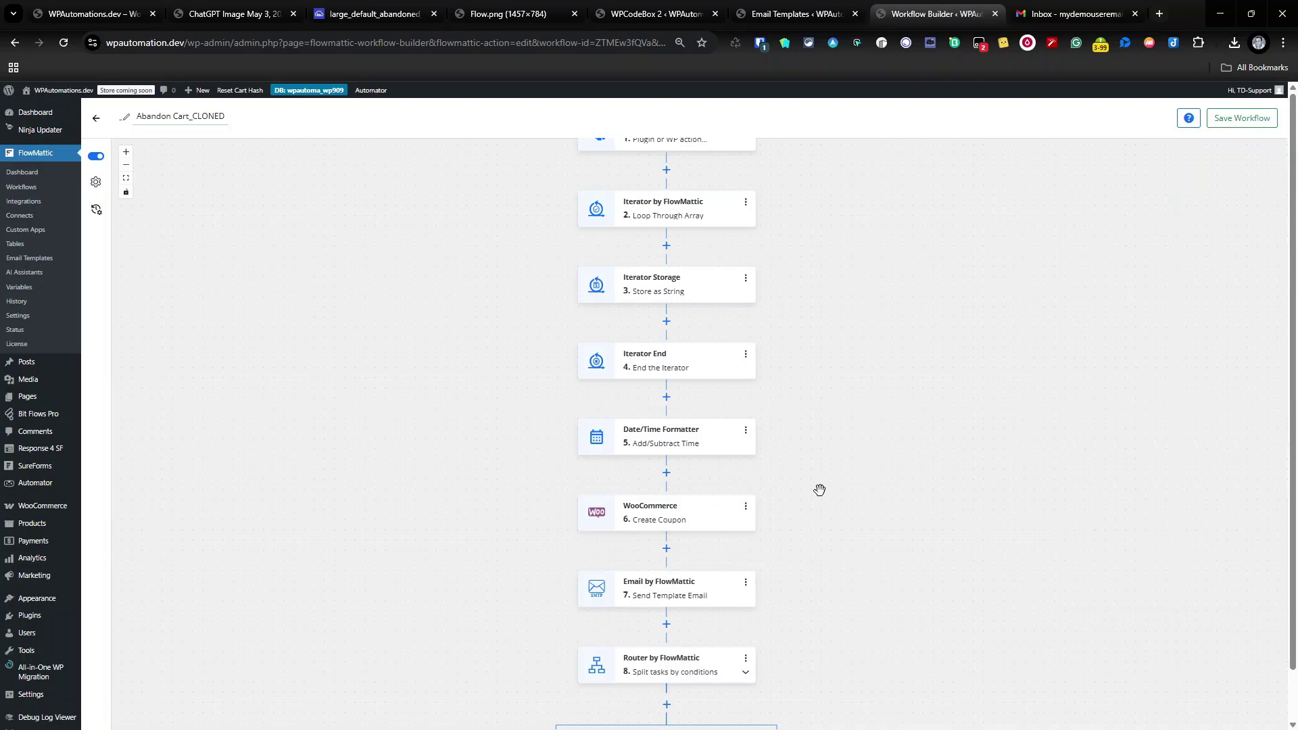
Open the configuration of the Send Template Email step and review its email provider, sender and recipient fields
scroll(779, 548, "down", 1)
scroll(780, 548, "down", 2)
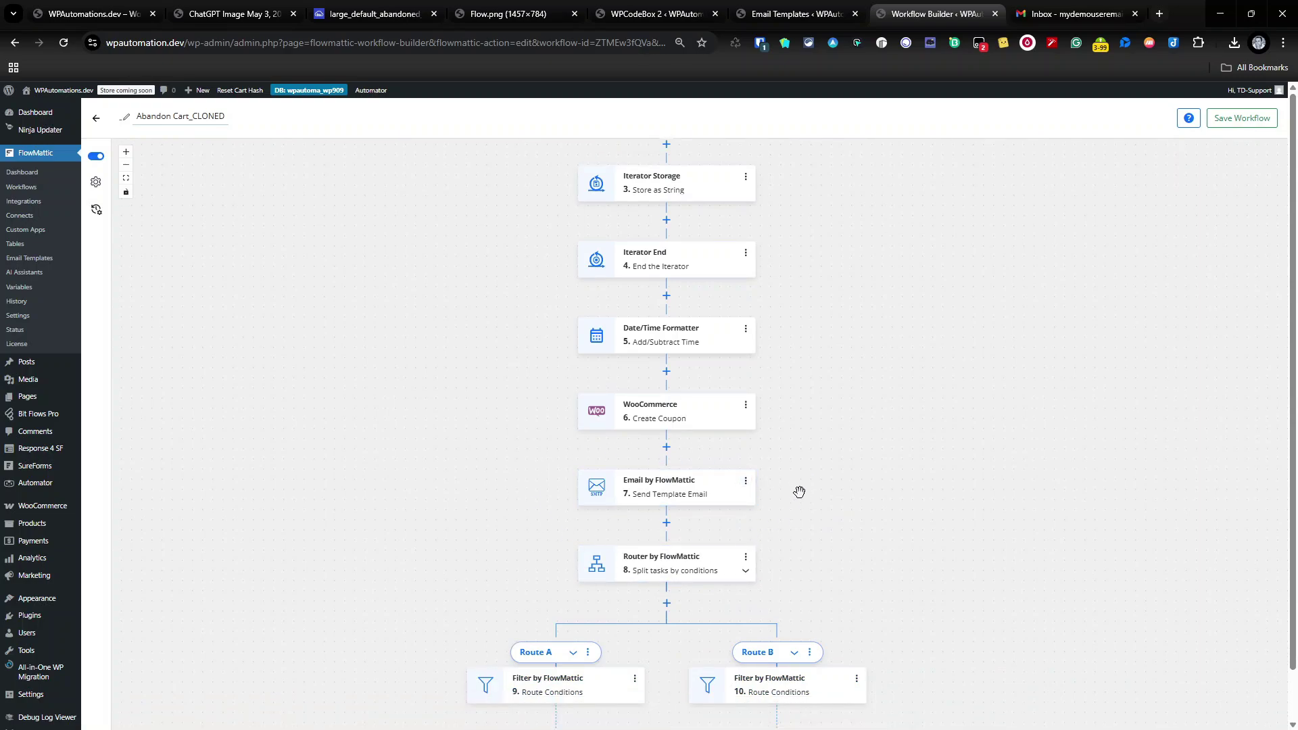
left_click(683, 499)
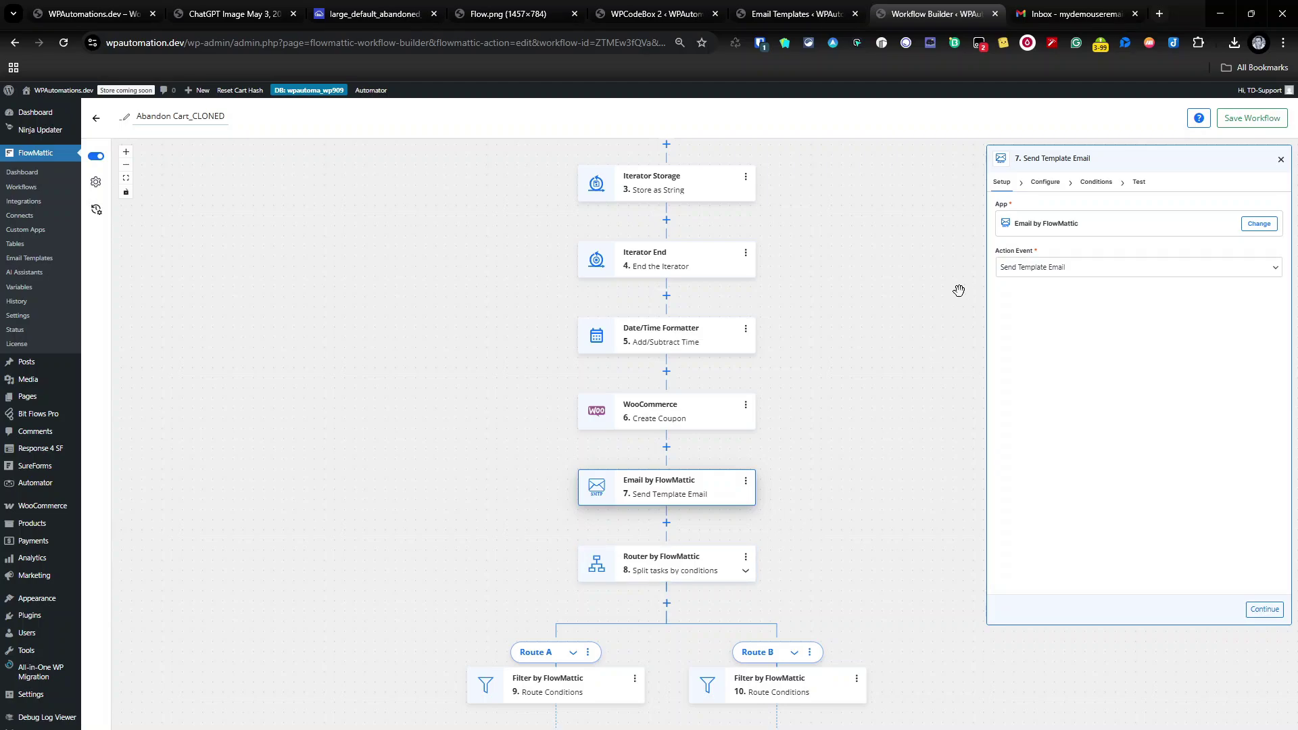
left_click(1058, 186)
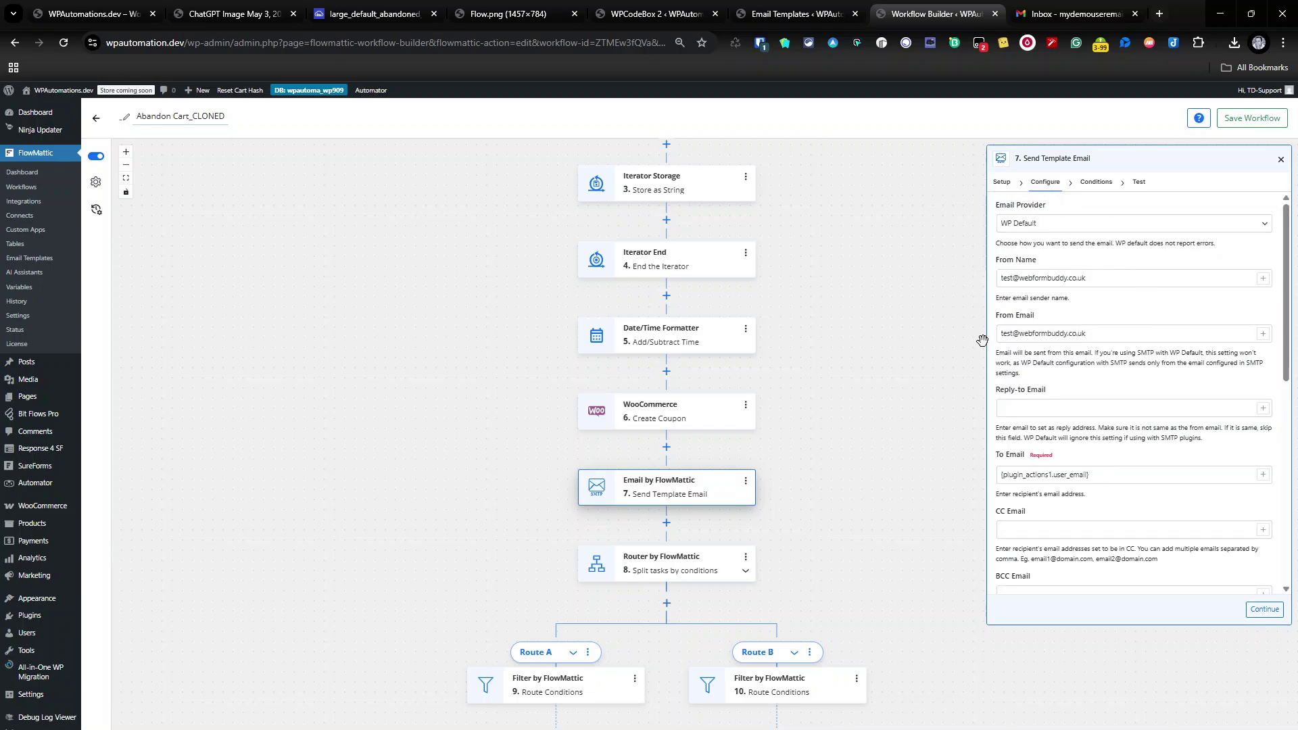
scroll(982, 339, "down", 2)
scroll(826, 317, "up", 3)
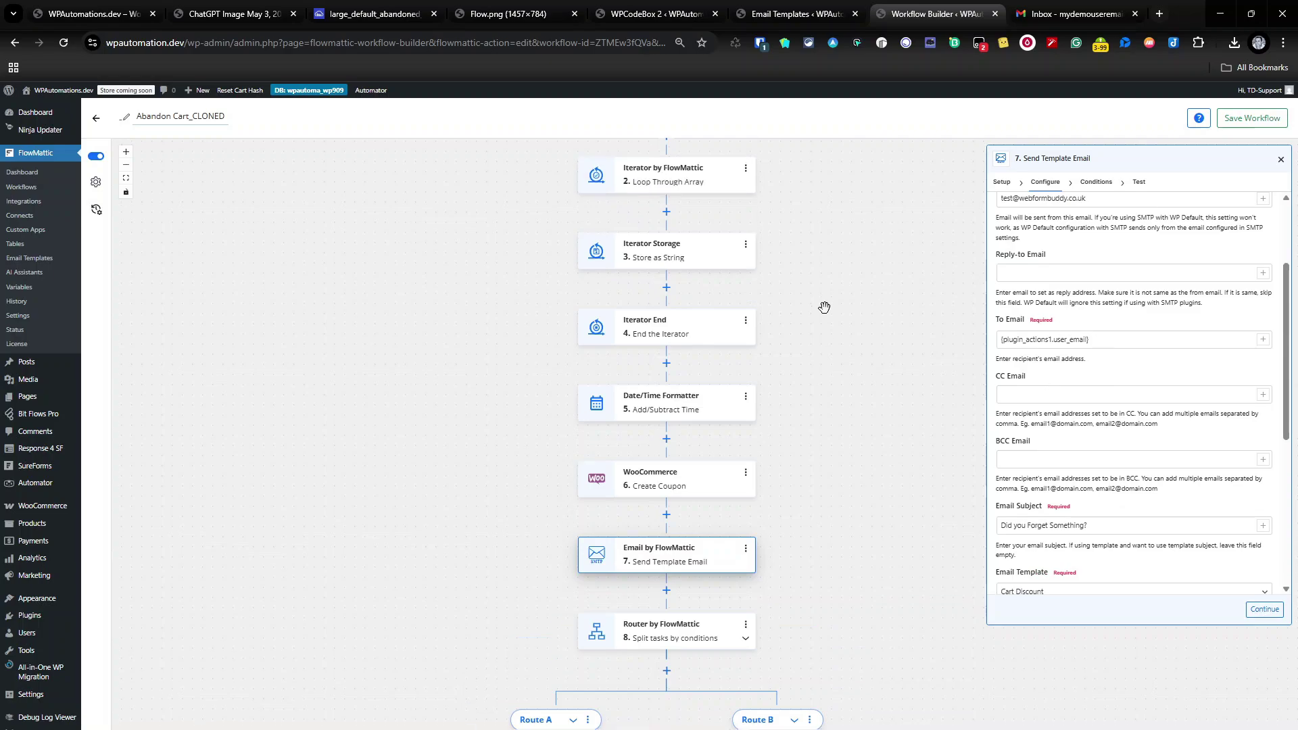
Examine the Send Template Email step's subject, email template and the dynamic data mapped to product and discount
scroll(1135, 385, "down", 2)
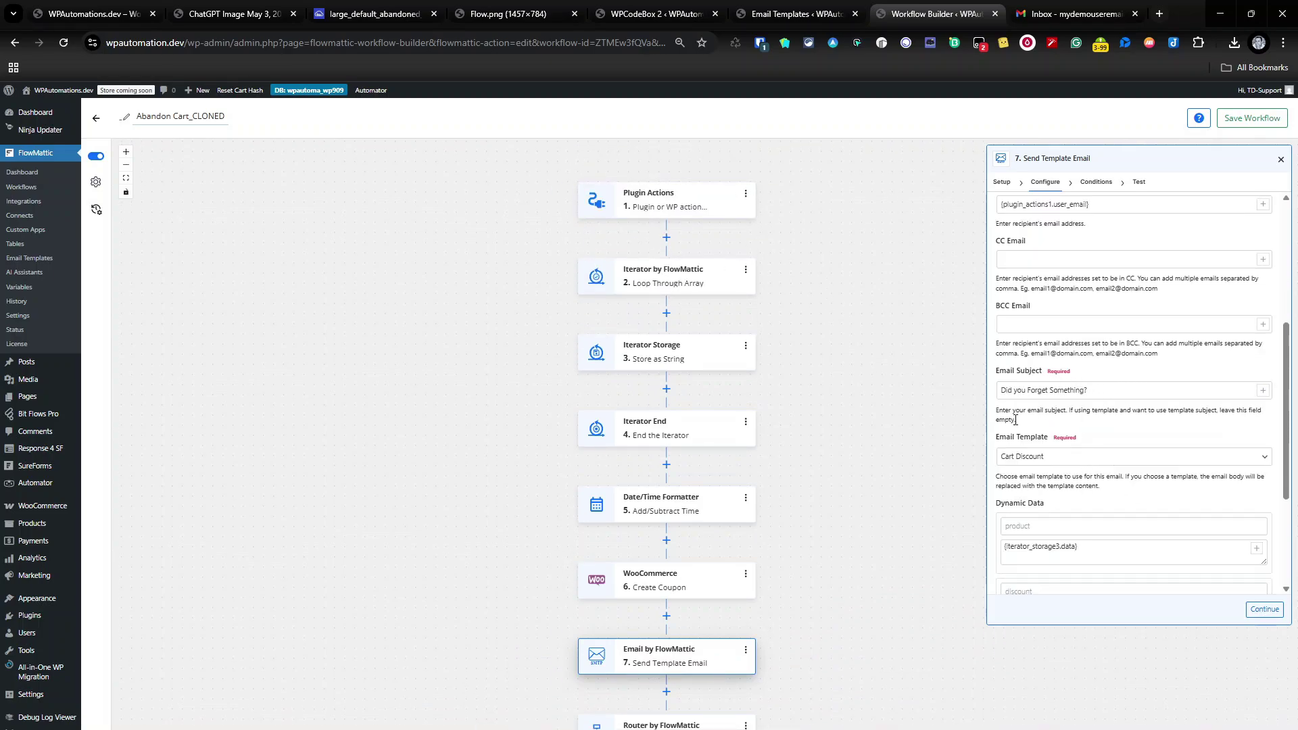
scroll(1104, 415, "down", 1)
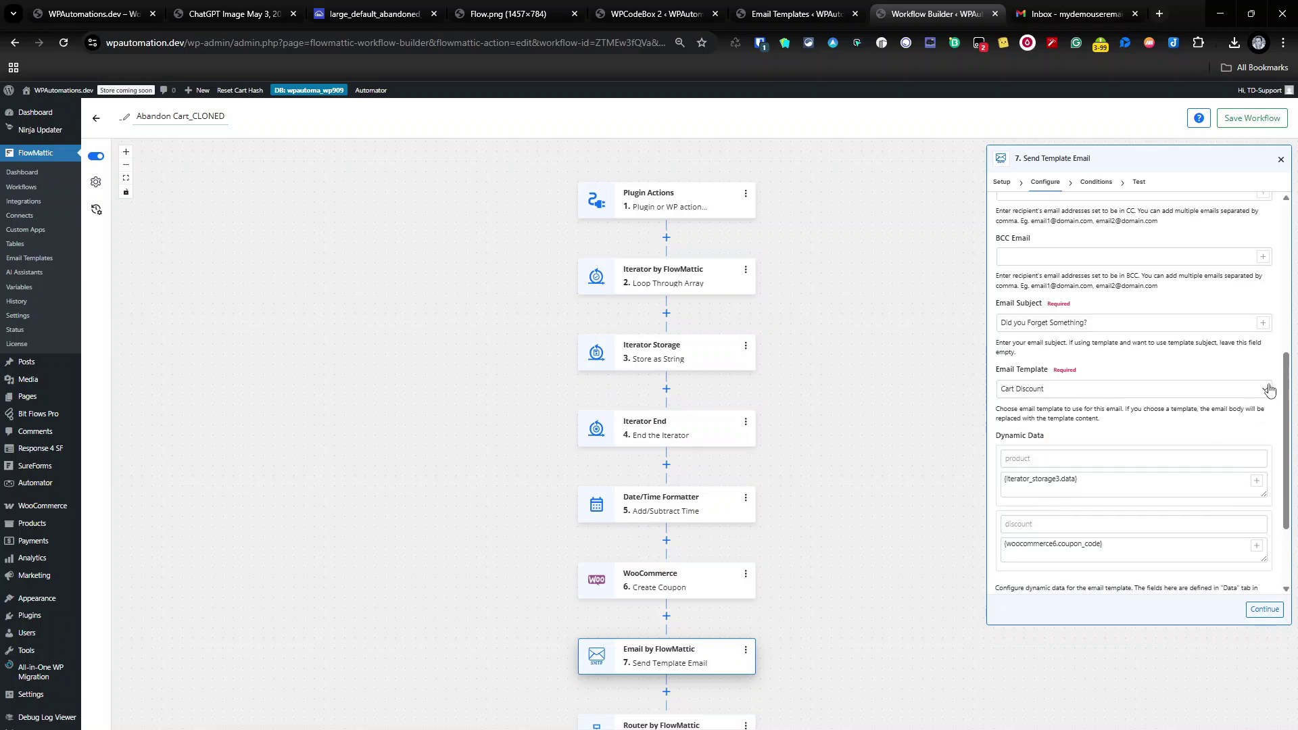
scroll(1034, 419, "down", 1)
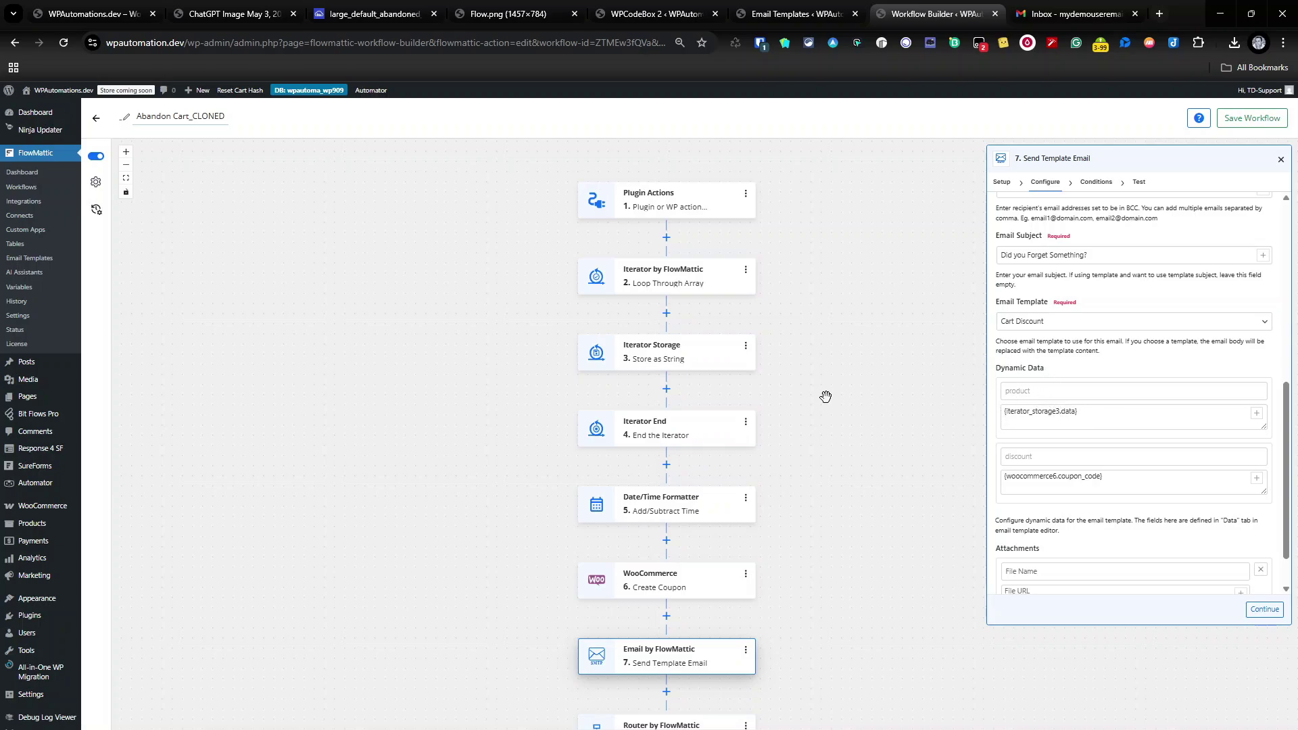
scroll(826, 397, "up", 3)
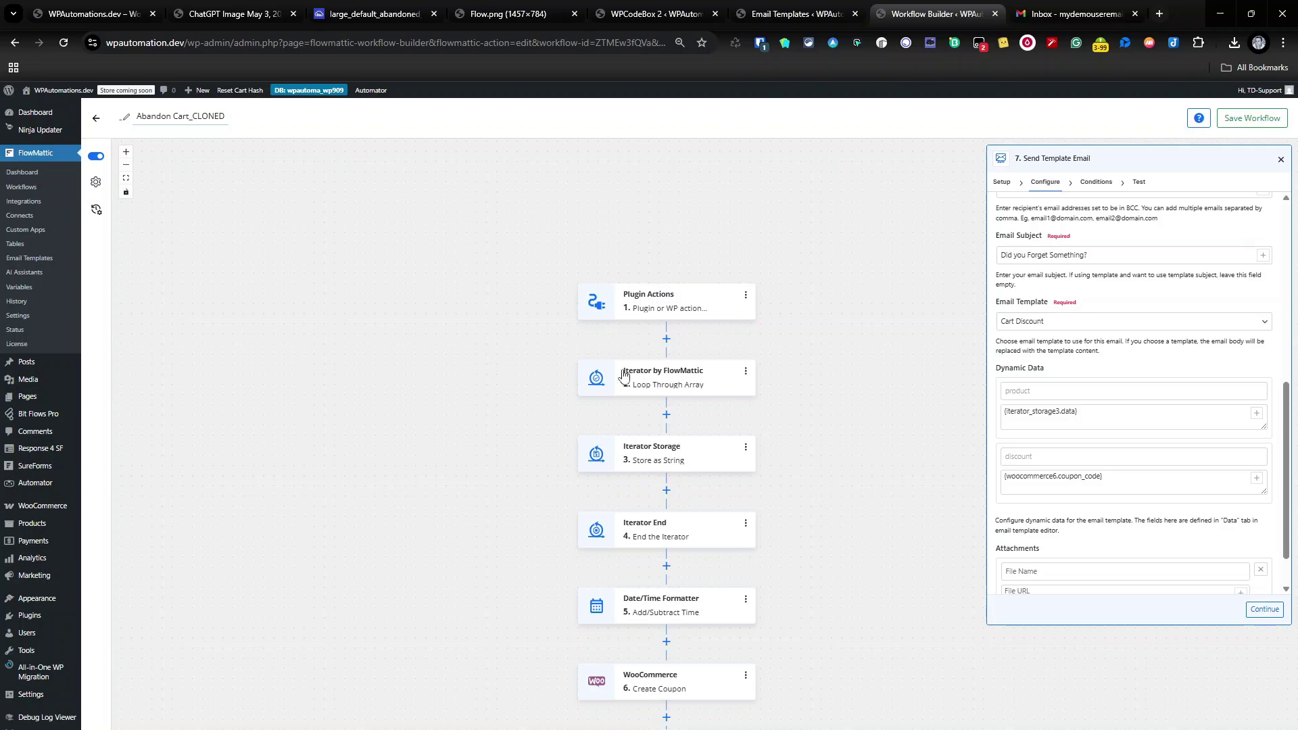
scroll(818, 465, "down", 2)
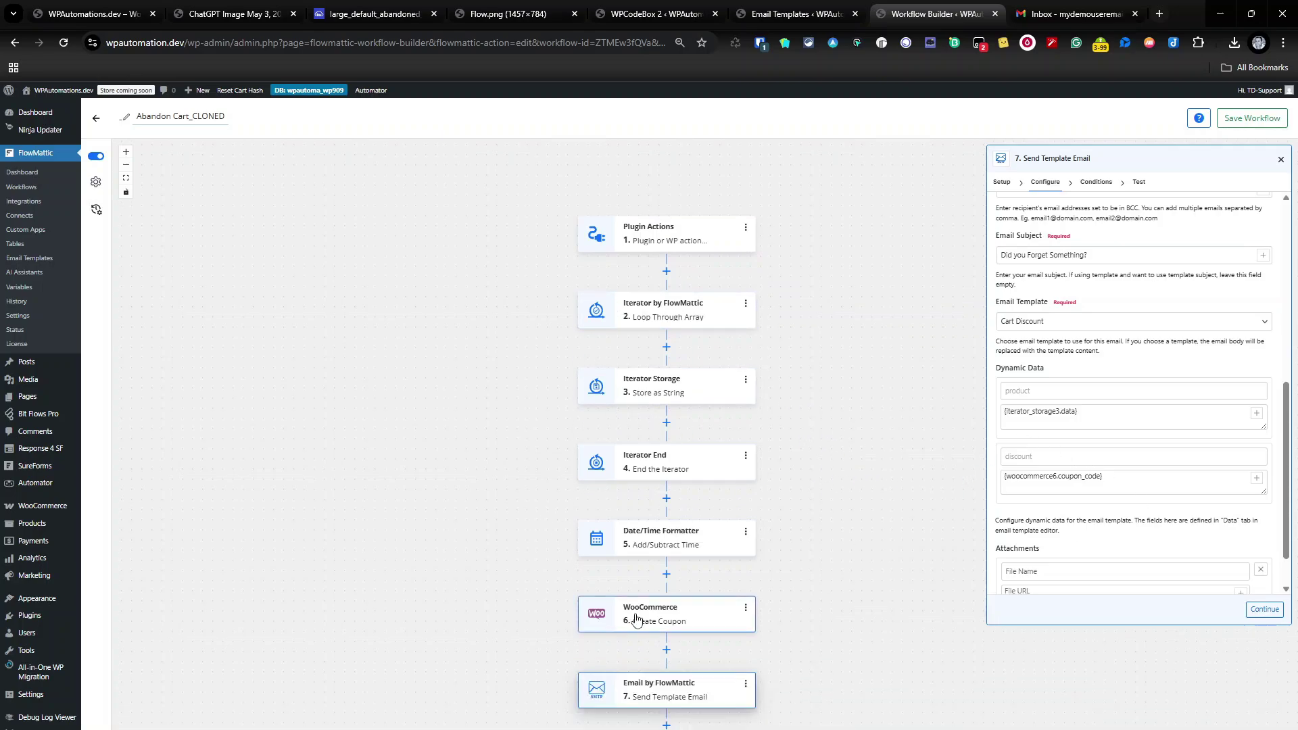
scroll(1097, 465, "down", 1)
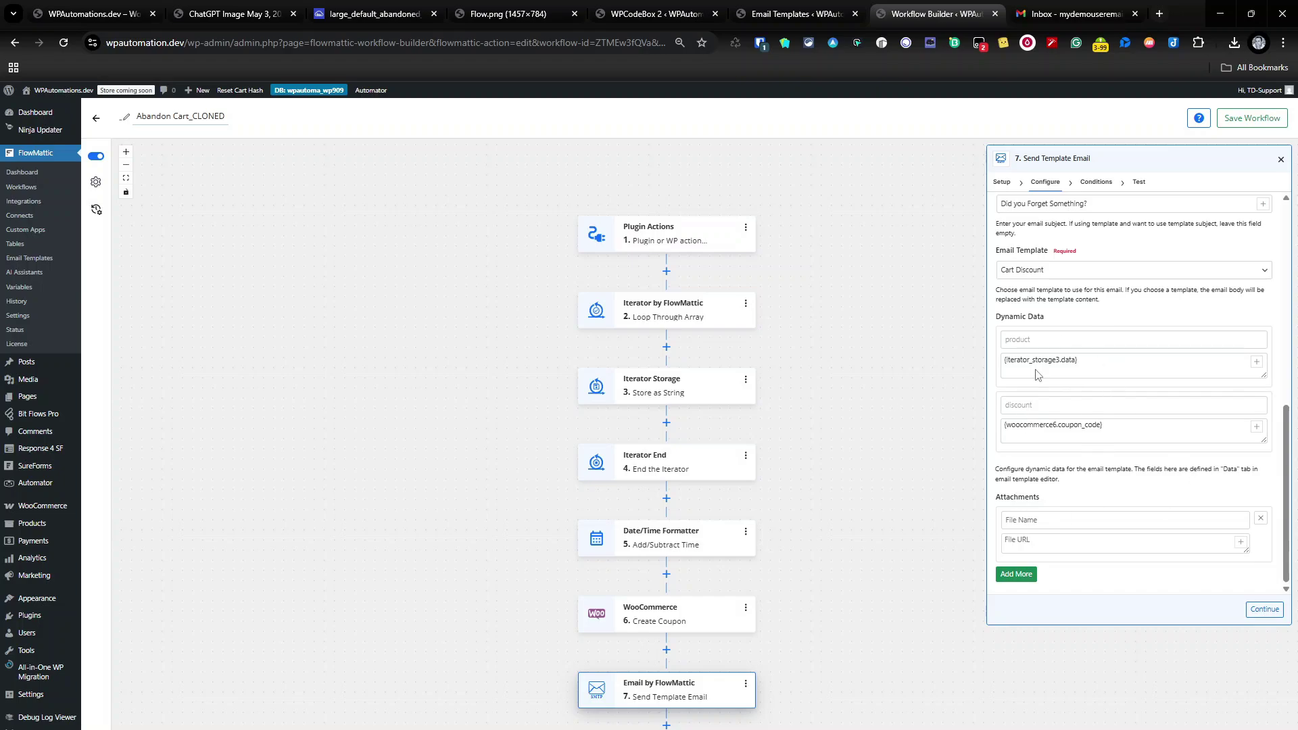
Switch to the email template and inspect its image, heading and text blocks, including the product and discount placeholders
left_click(798, 14)
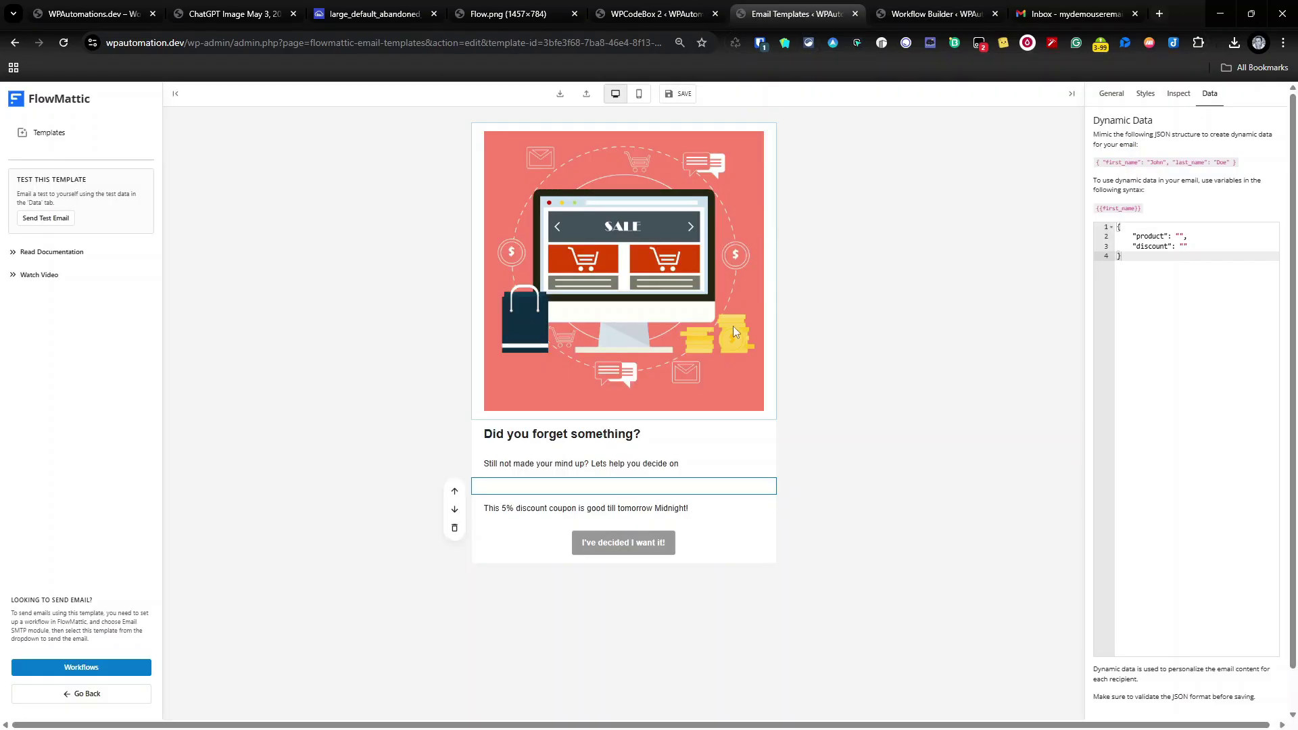
left_click(646, 259)
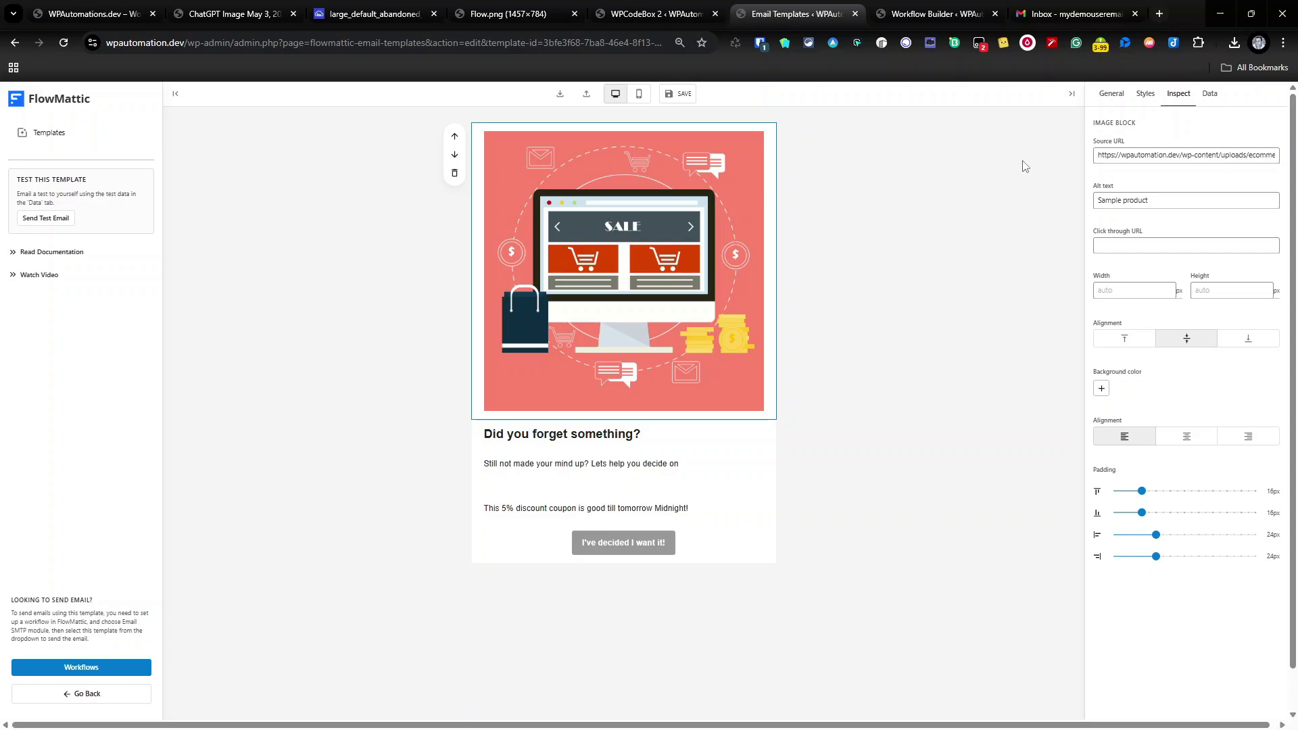
left_click(564, 438)
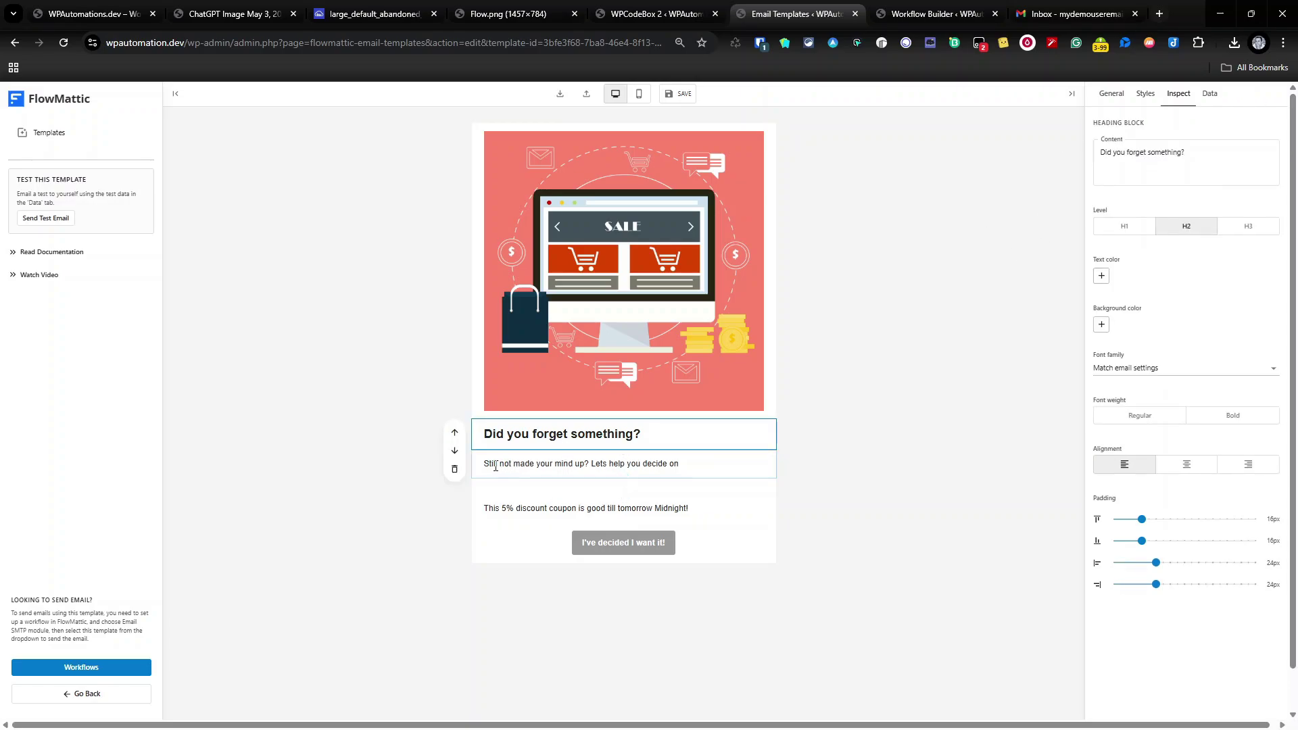
left_click_drag(496, 467, 689, 473)
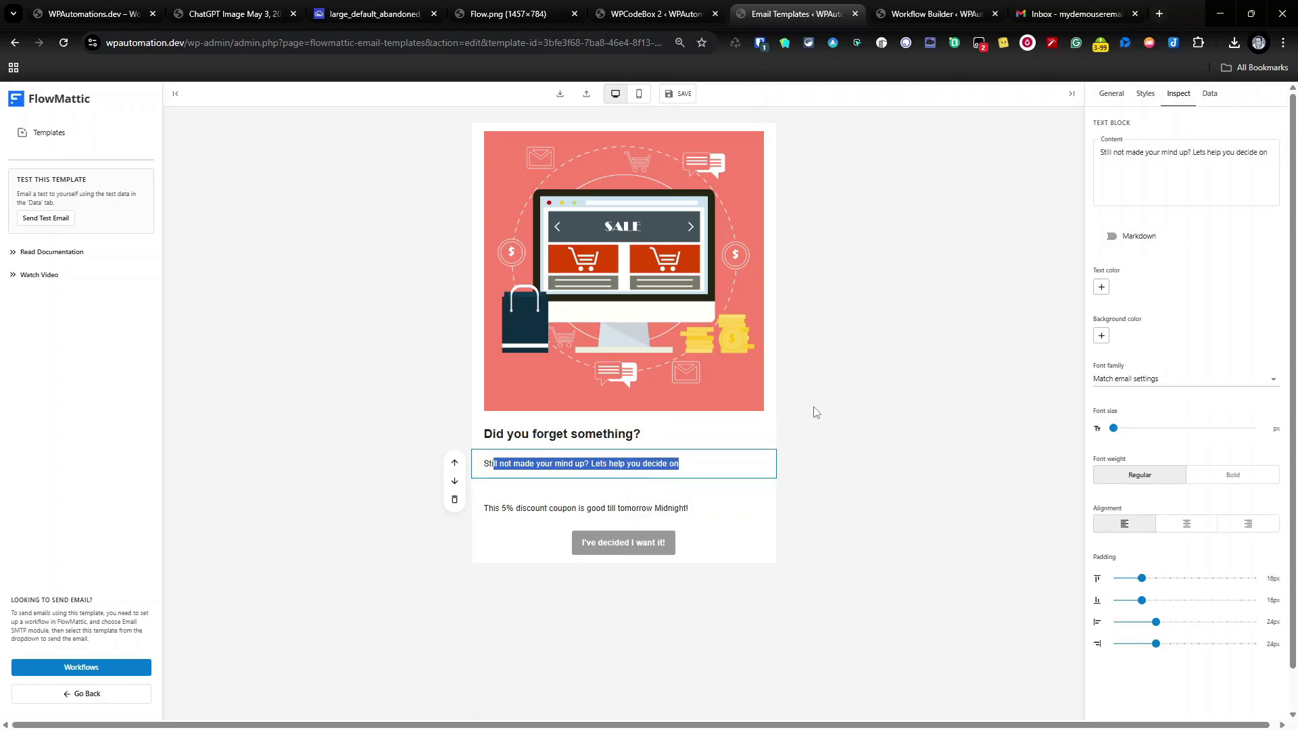
left_click(541, 491)
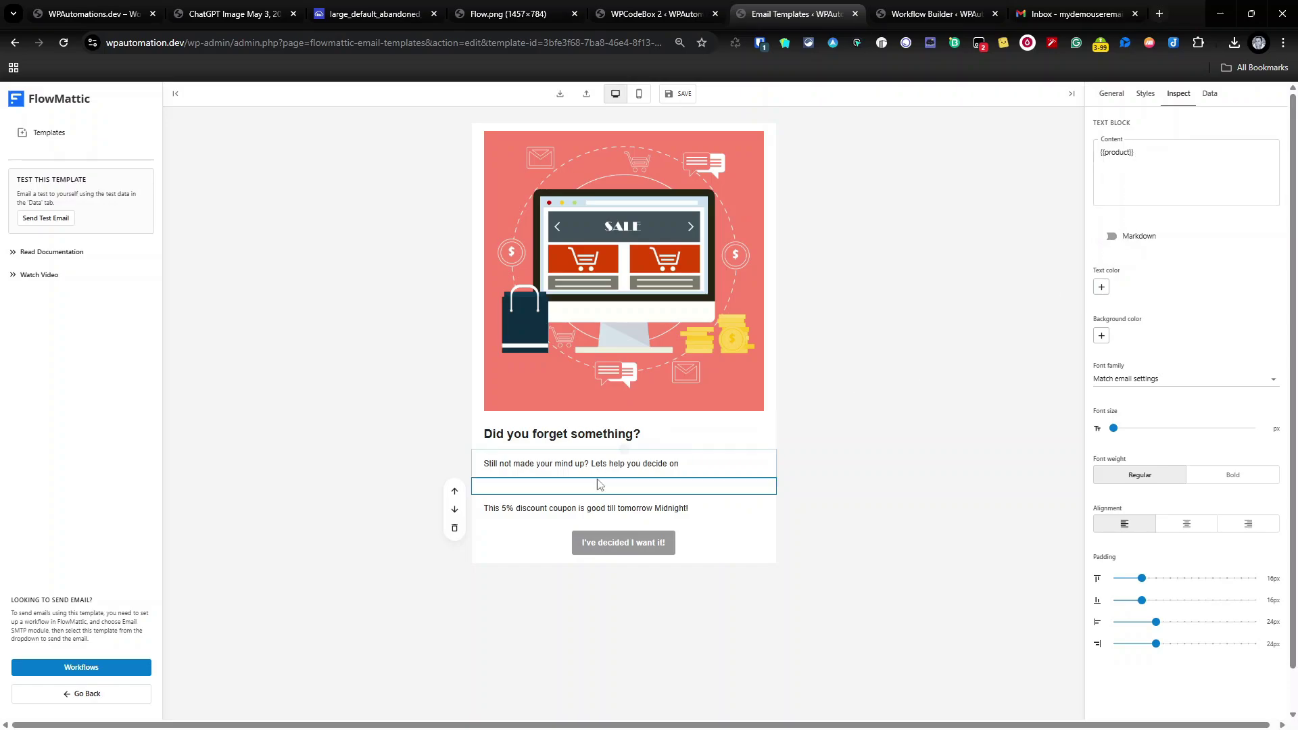
left_click(502, 508)
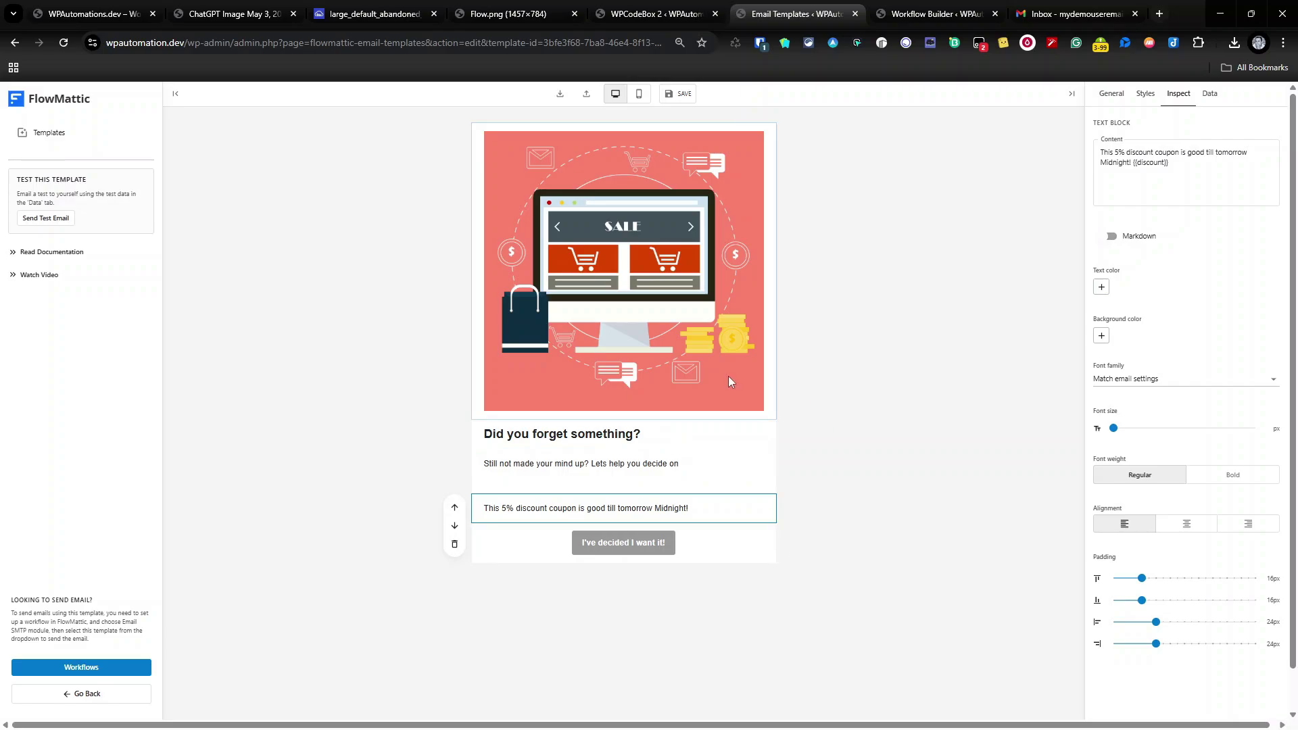
Return to the Abandon Cart_CLONED workflow, close the Send Template Email settings and reload the builder to review the step sequence
left_click(936, 13)
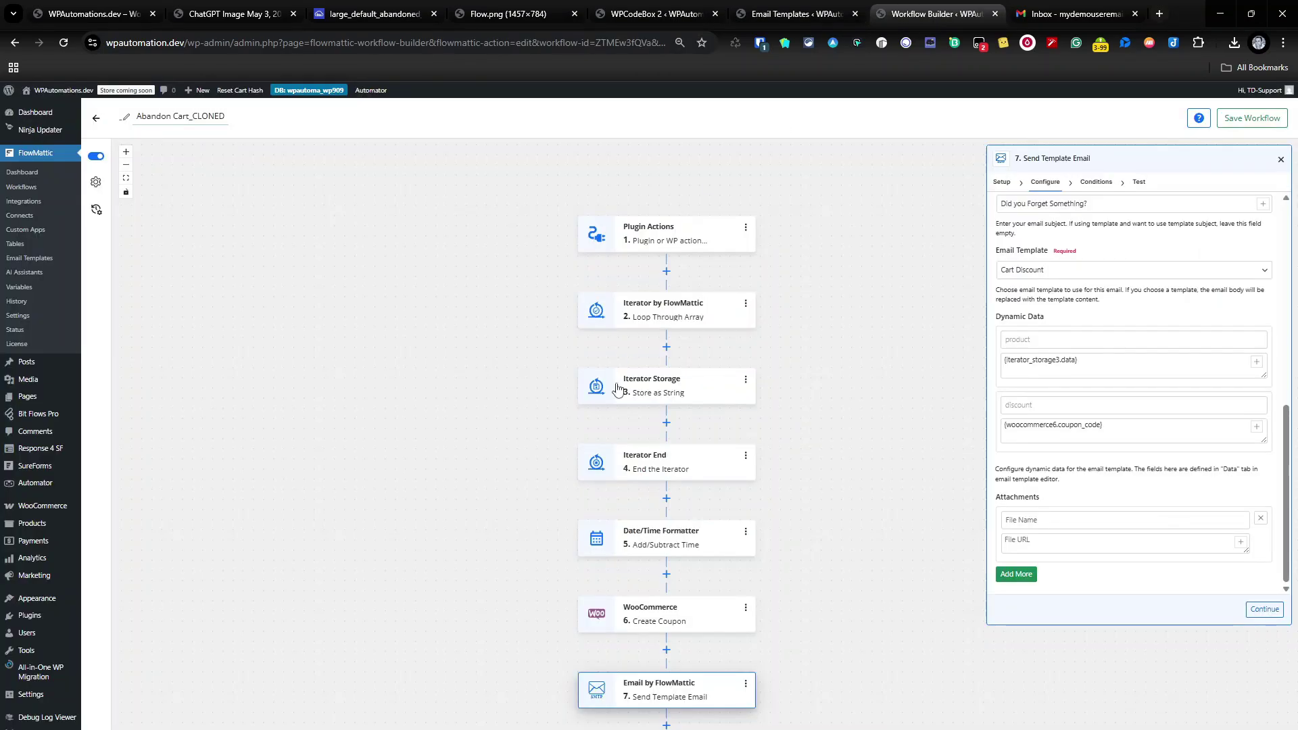
scroll(791, 427, "down", 3)
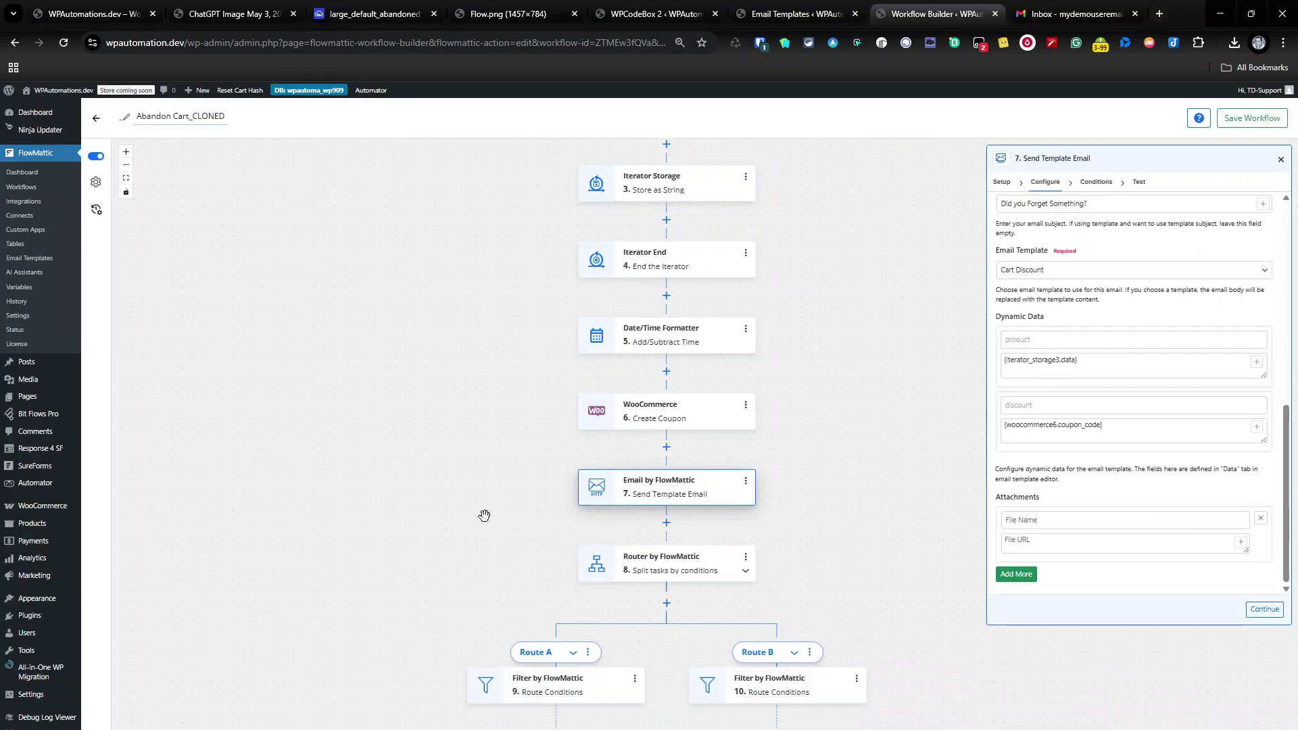
left_click(1281, 160)
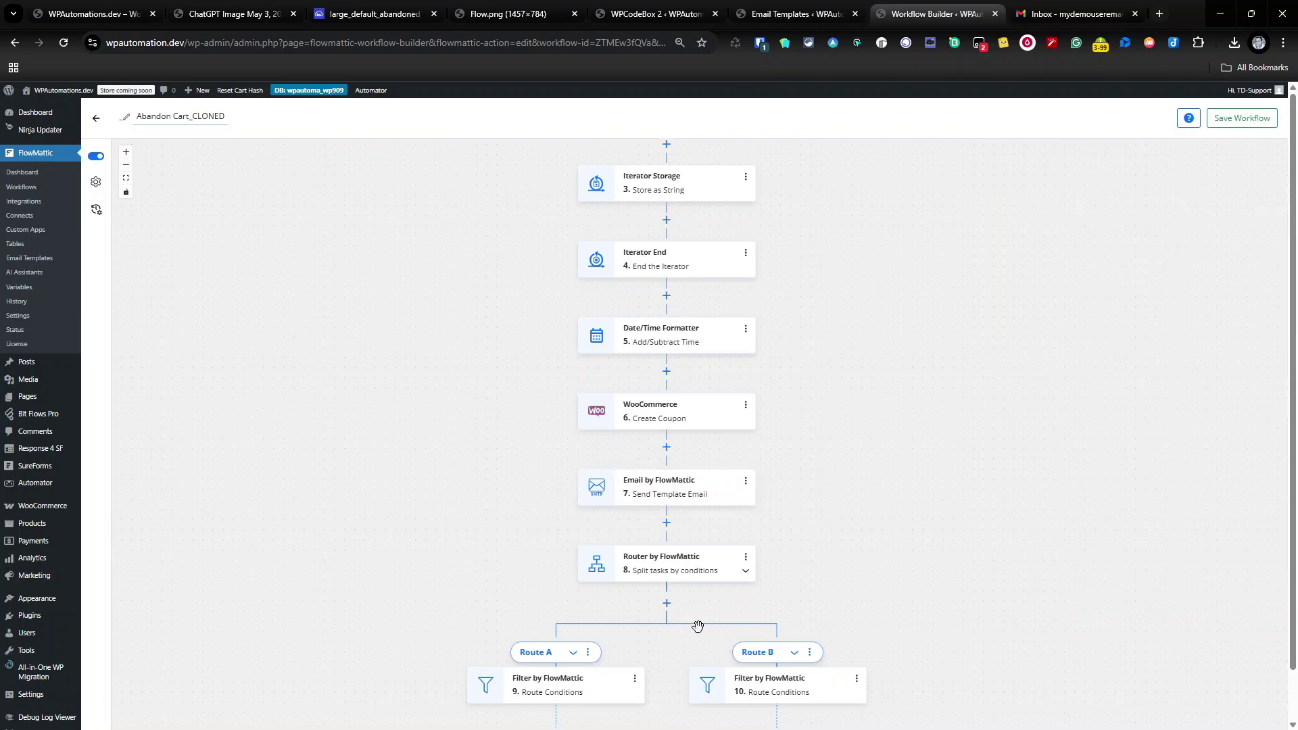
key("F5")
scroll(826, 643, "down", 4)
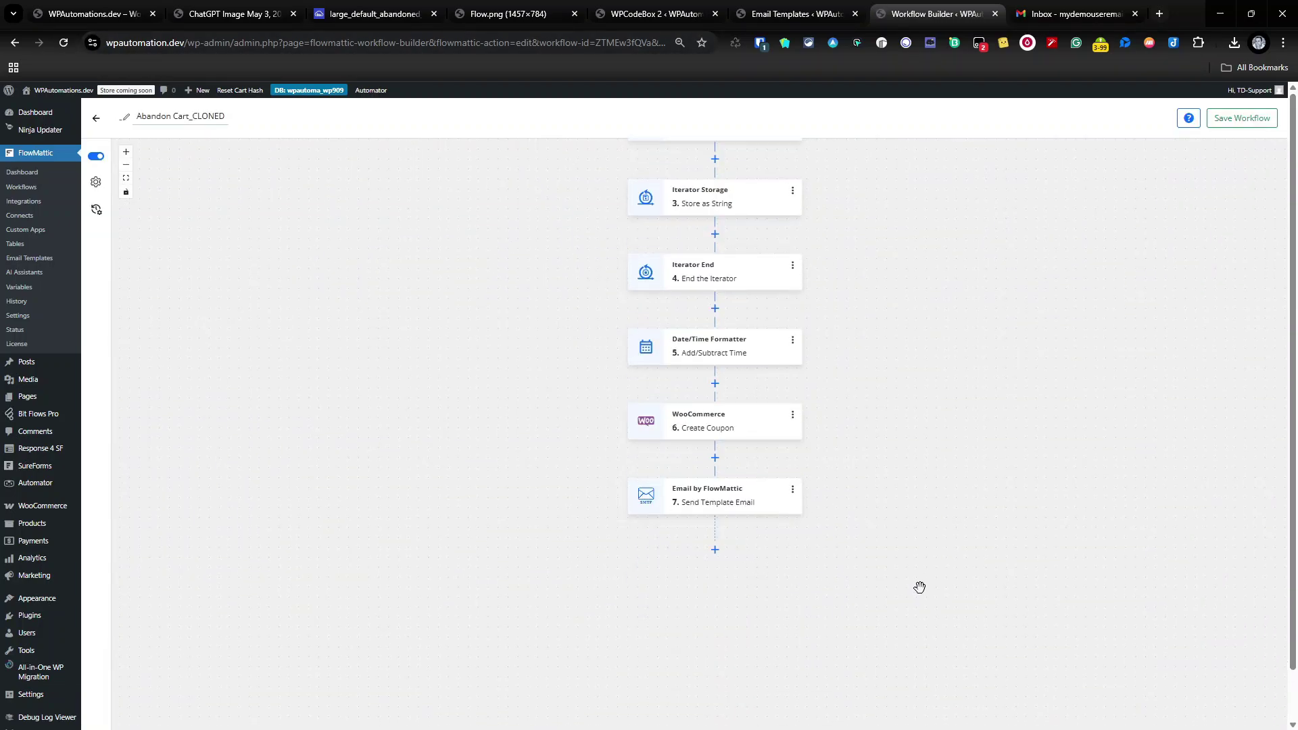
scroll(636, 433, "up", 5)
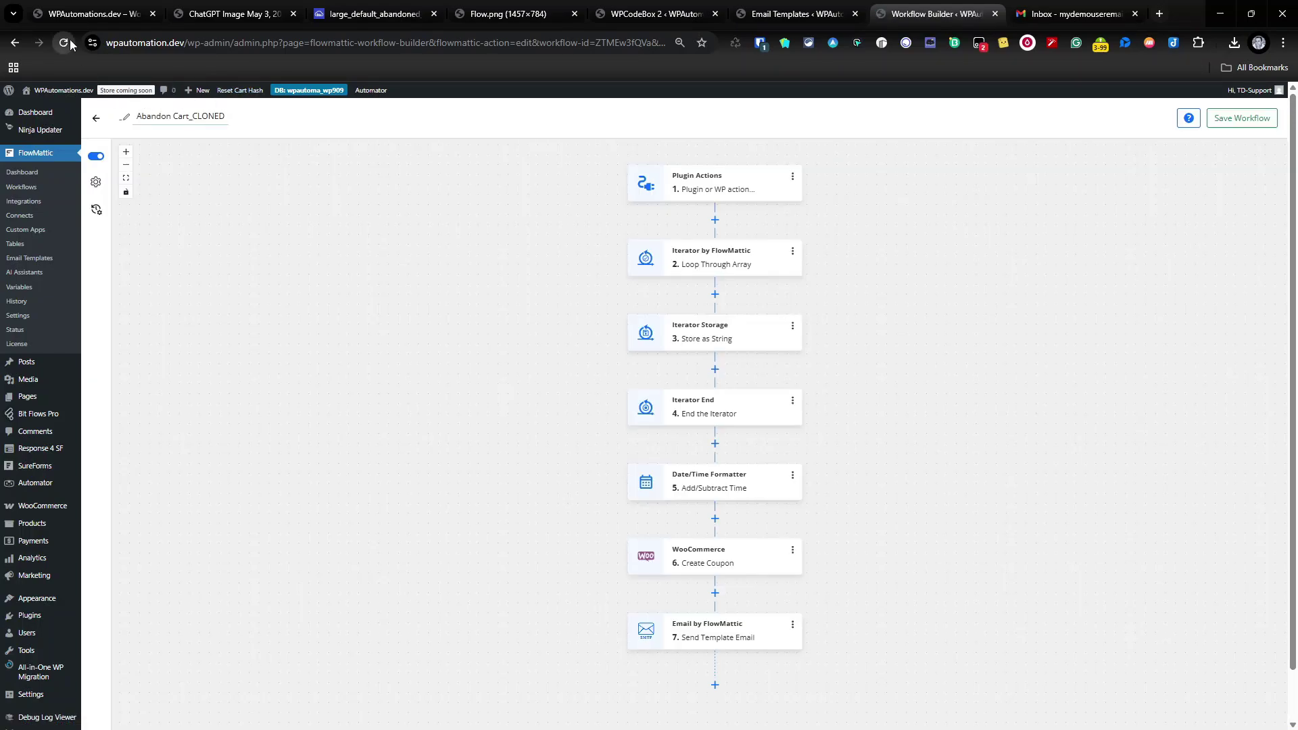
left_click(70, 42)
Open the store's Shop page and display the basket contents
mouse_move(45, 113)
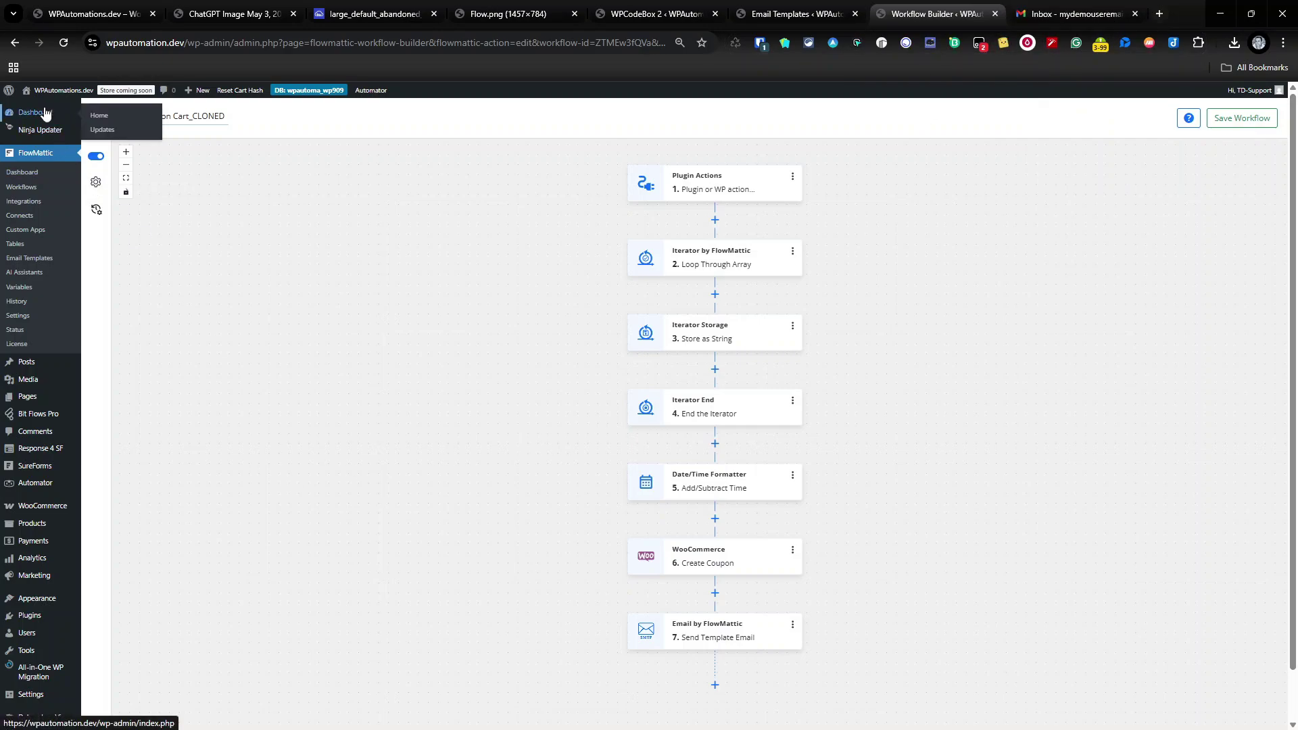
left_click(47, 122)
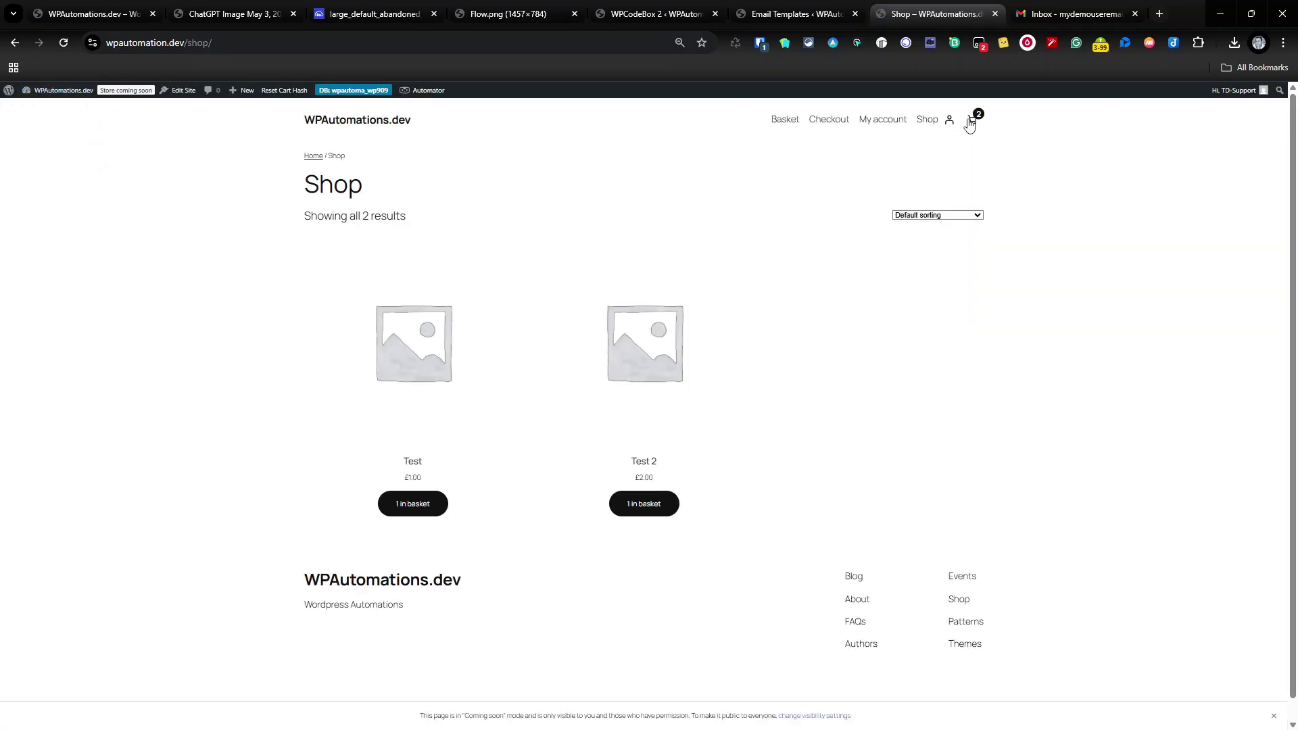
left_click(972, 122)
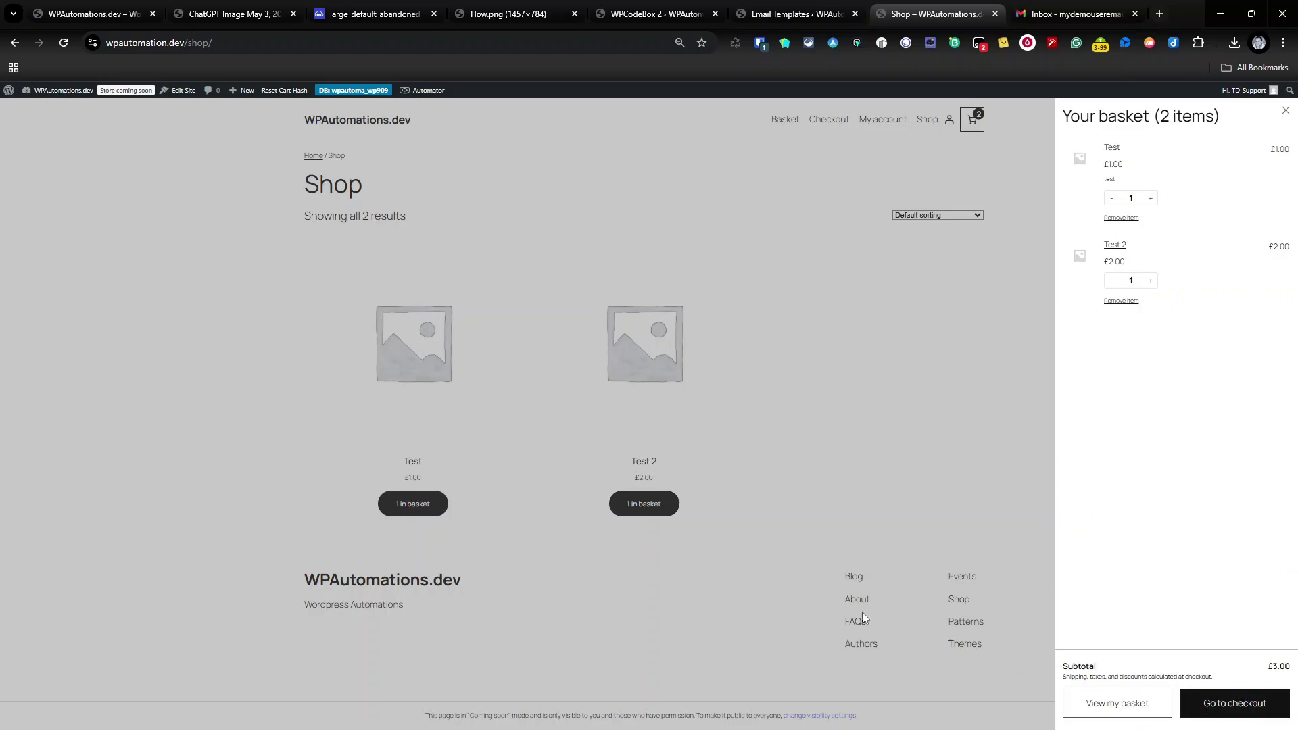
Open the Cron Events list and refresh it repeatedly to monitor the my_send_abandoned_cart_payload event until it runs
left_click(811, 6)
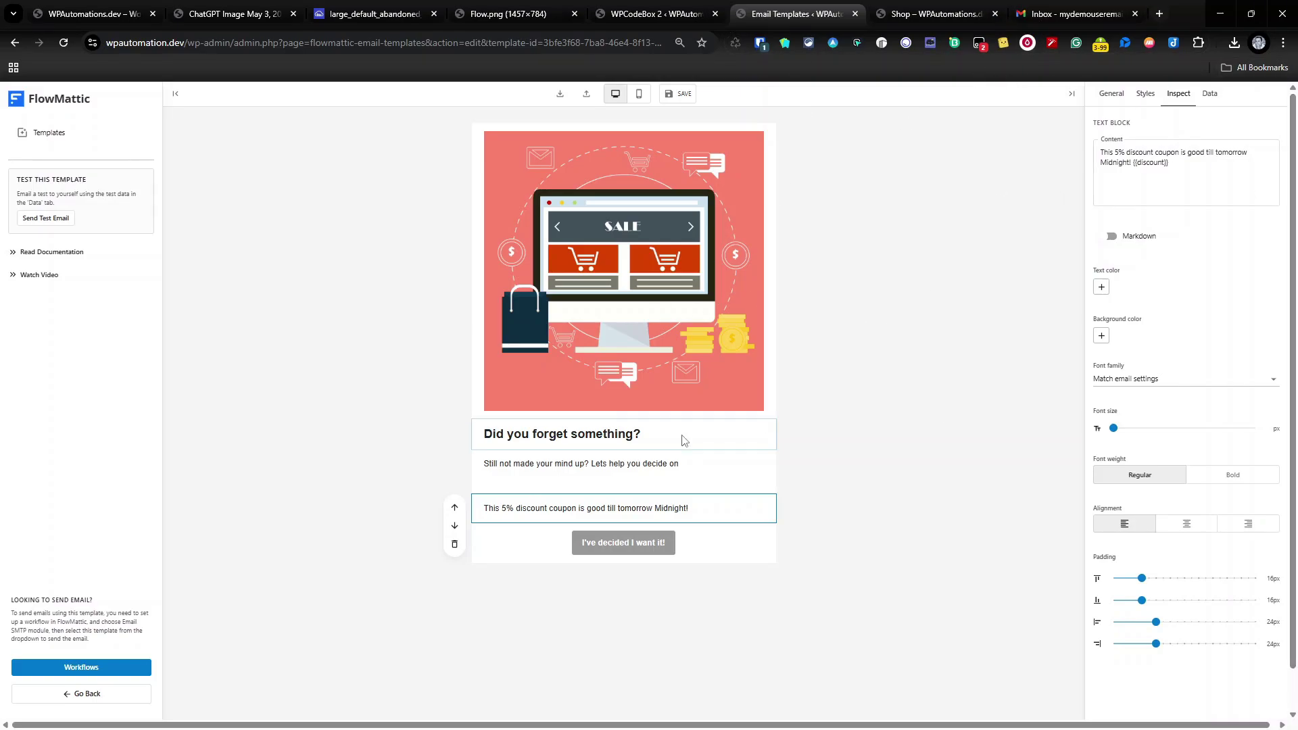
key("ctrl+shift+Tab")
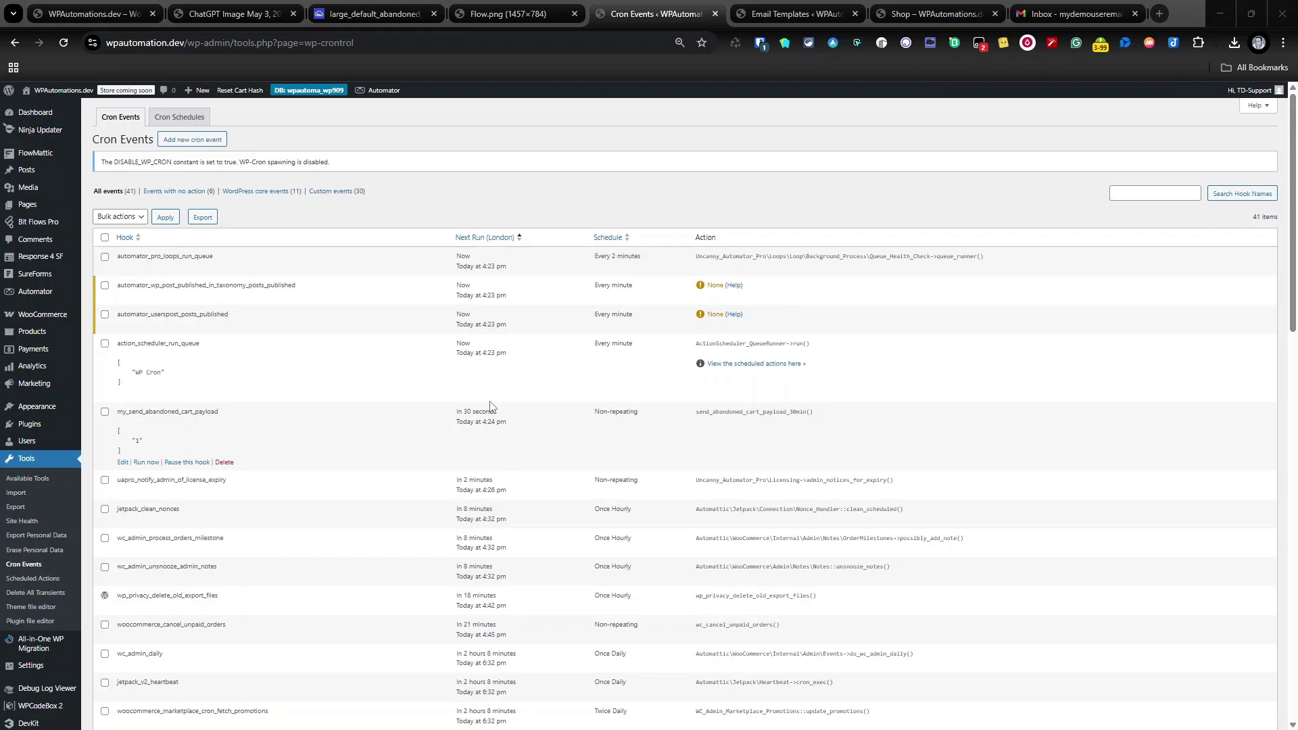
left_click(65, 43)
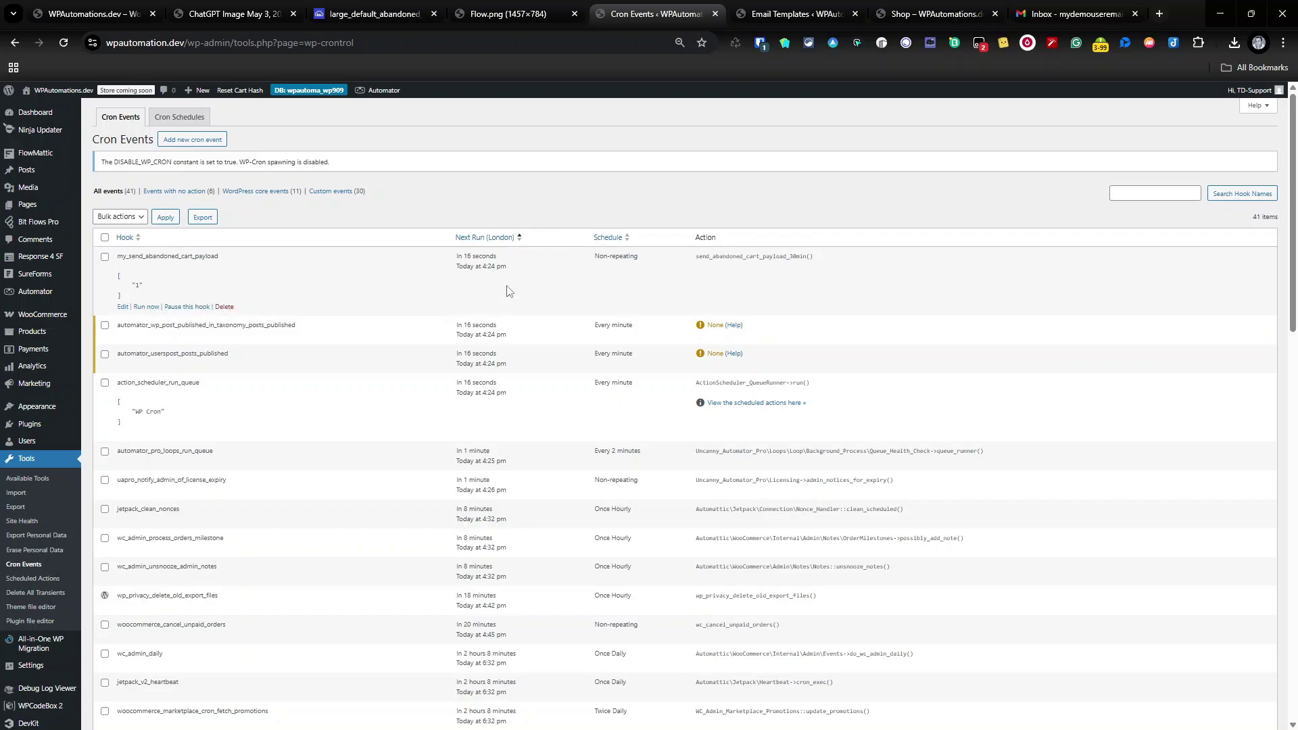
left_click(57, 44)
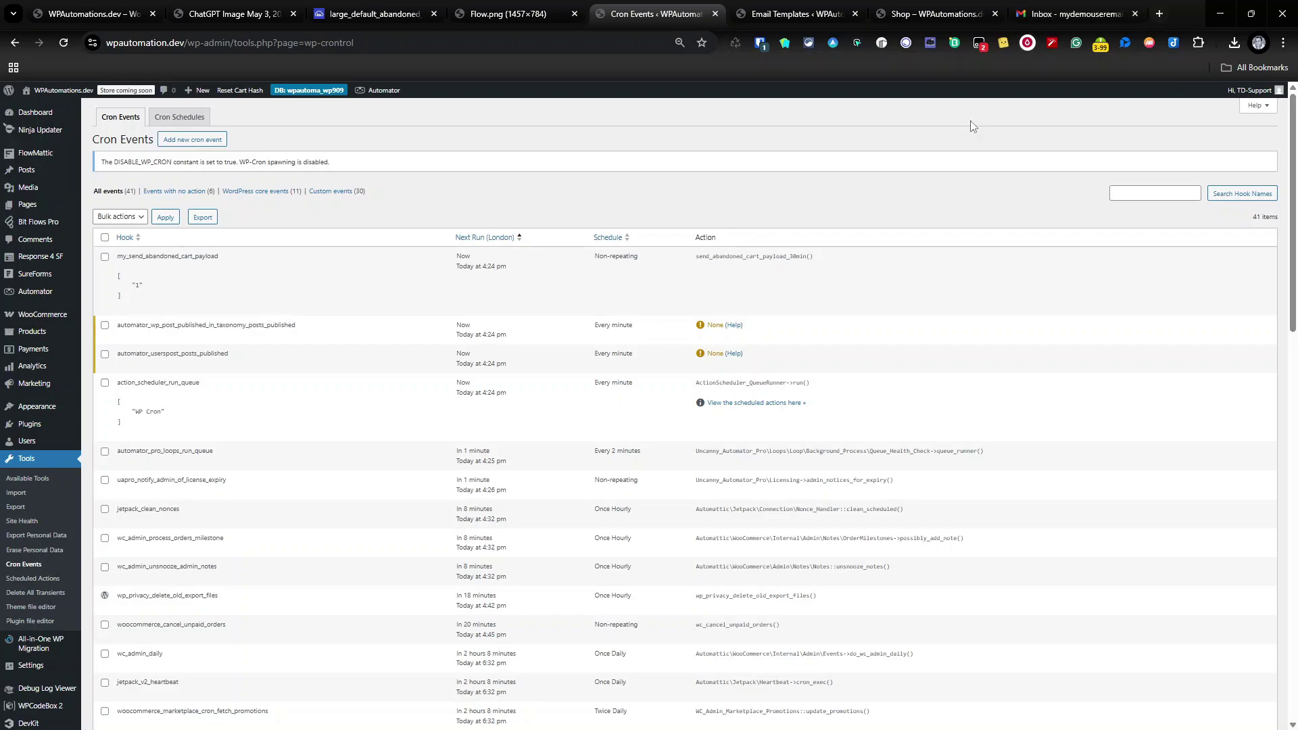
left_click(70, 42)
left_click(64, 44)
left_click(64, 42)
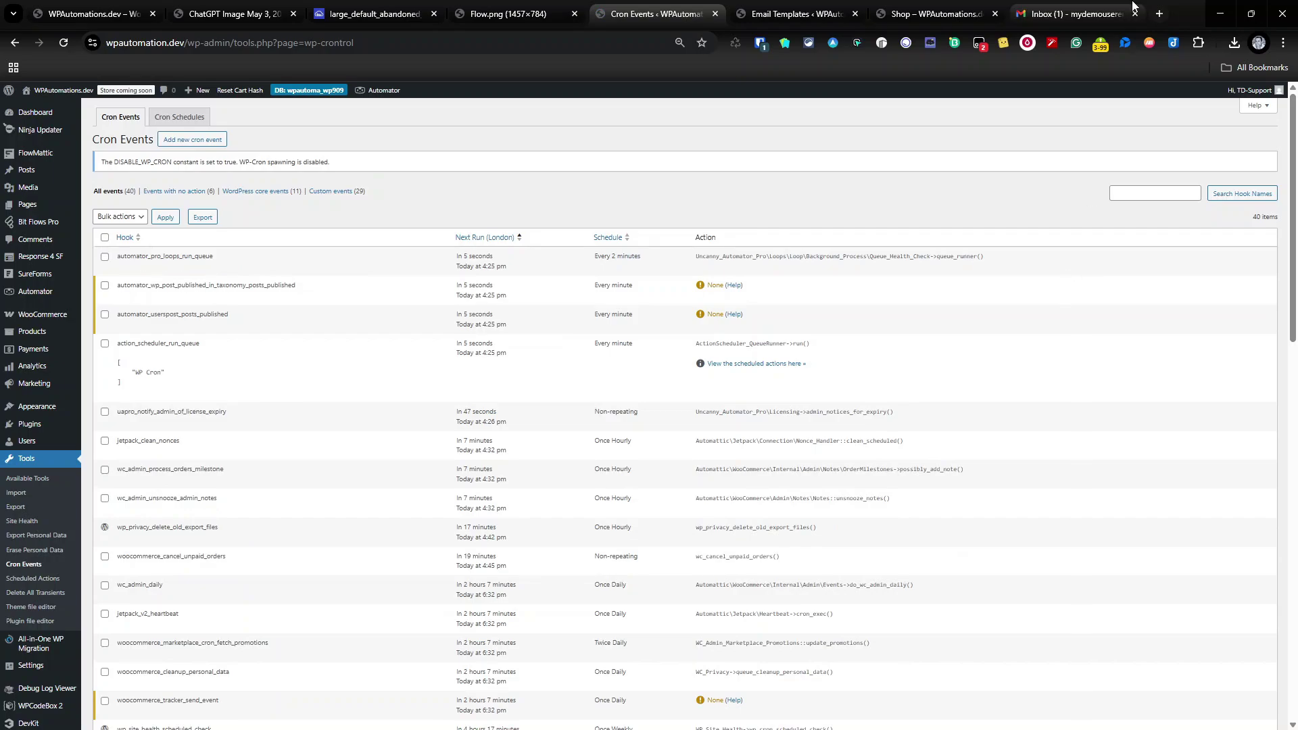
Switch to Gmail, open the "Did you Forget Something?" email and look through its contents
left_click(1075, 13)
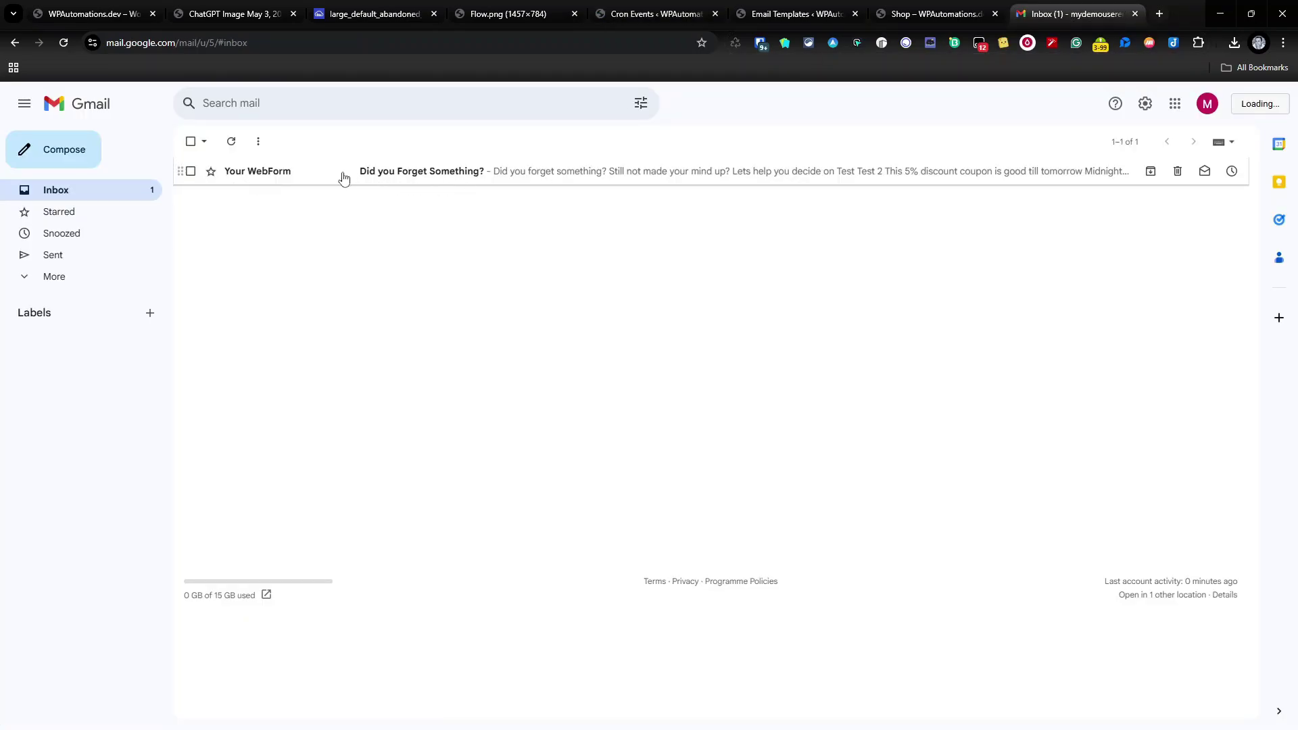
left_click(583, 171)
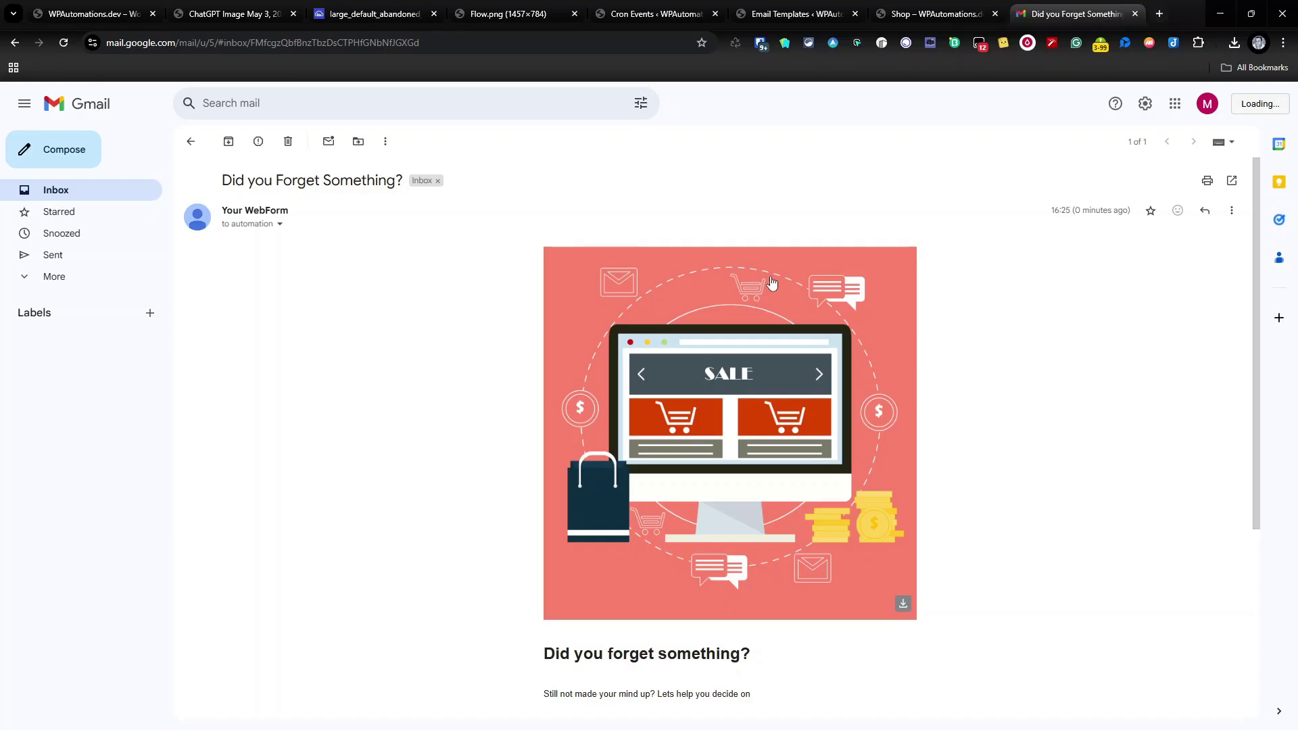
scroll(855, 337, "down", 1)
scroll(855, 337, "down", 2)
scroll(858, 338, "up", 3)
Compare the FlowMattic email template with the received email's product list and discount coupon text
left_click(797, 13)
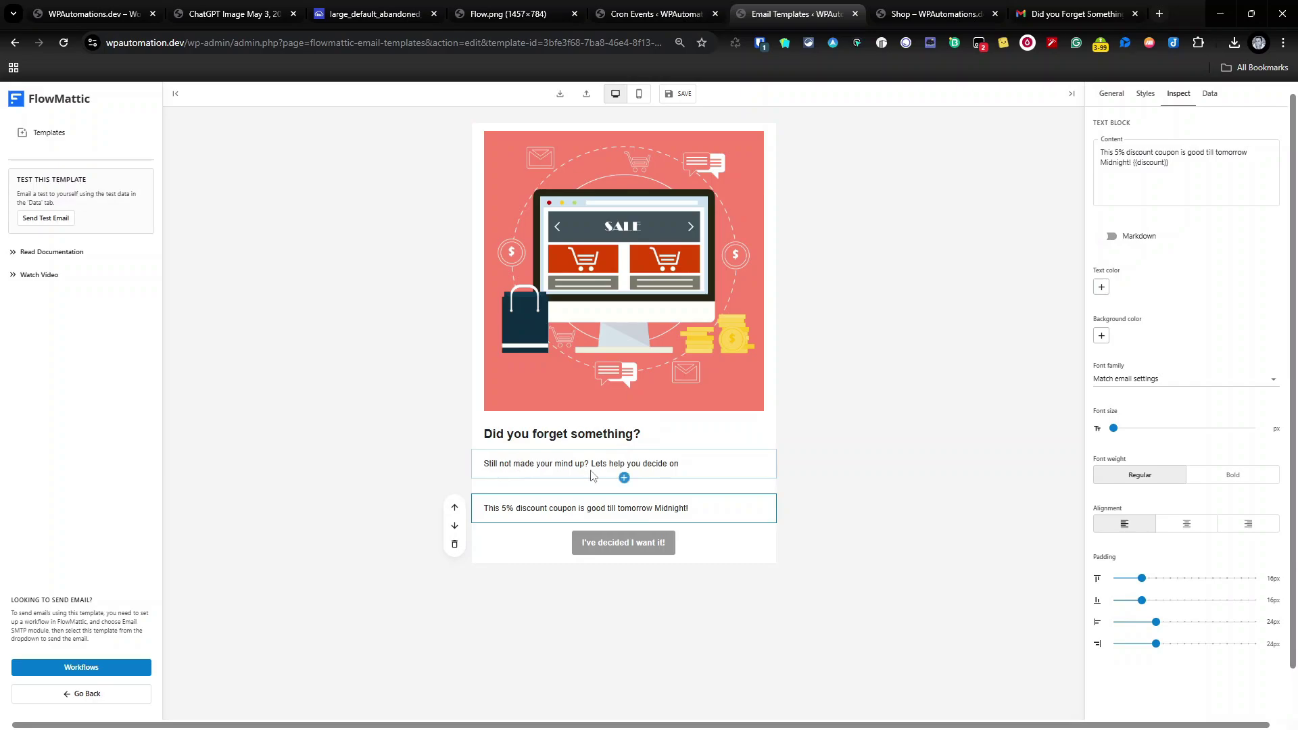
left_click(1060, 14)
scroll(733, 548, "down", 2)
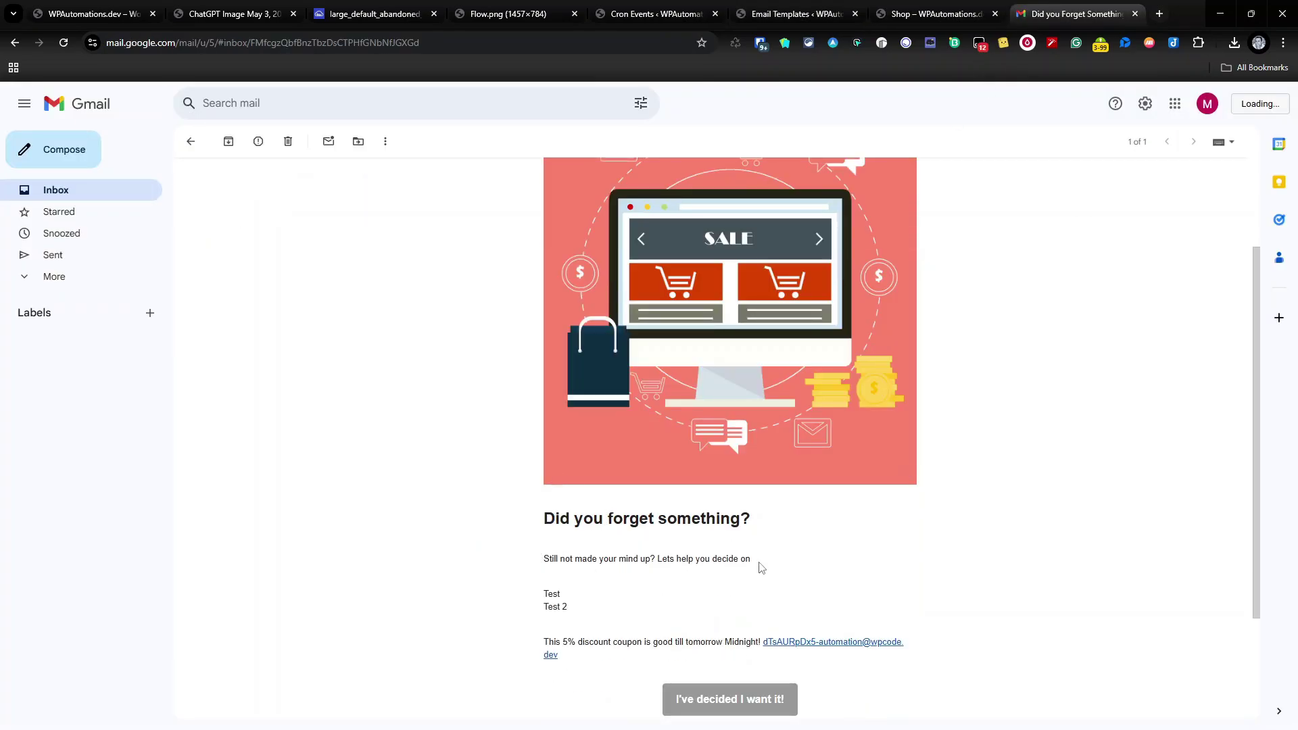
scroll(565, 553, "down", 1)
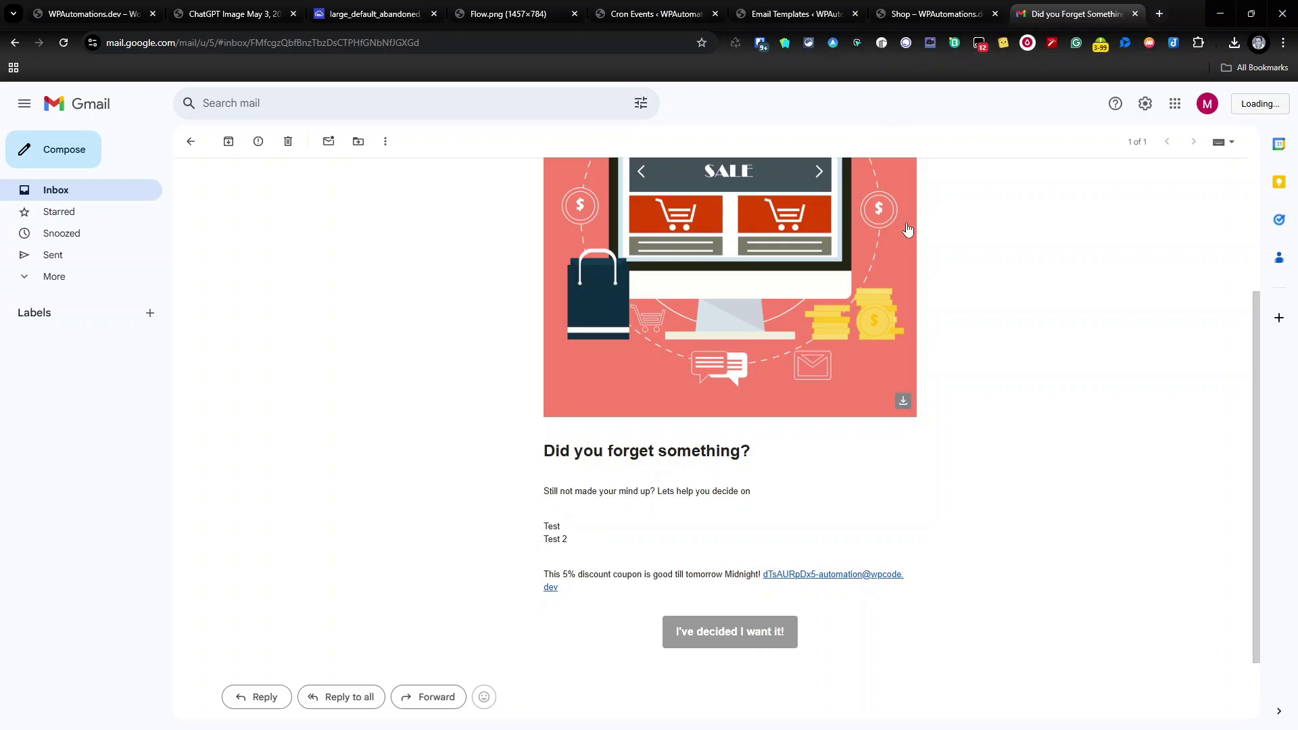
Check the store basket against the products in the received email, and examine the email's coupon line
left_click(899, 7)
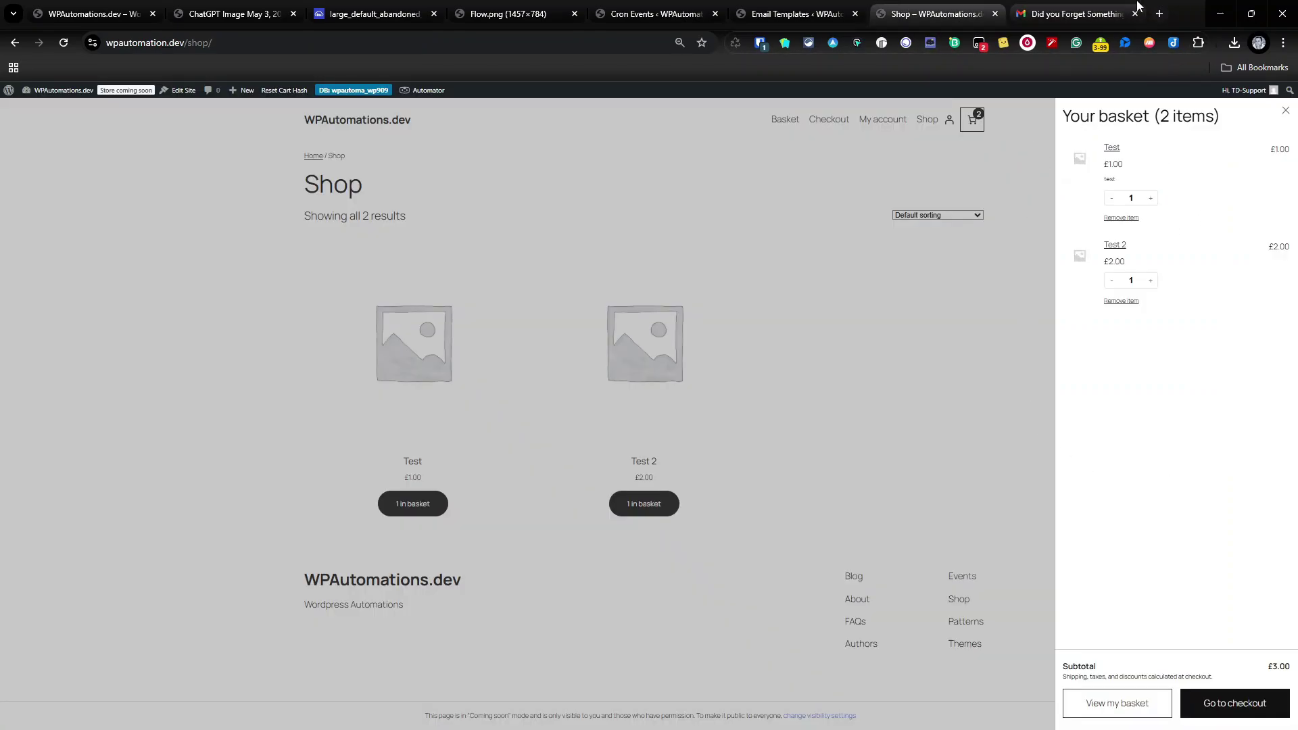
left_click(1075, 13)
scroll(561, 500, "down", 1)
left_click_drag(553, 489, 765, 487)
left_click(862, 520)
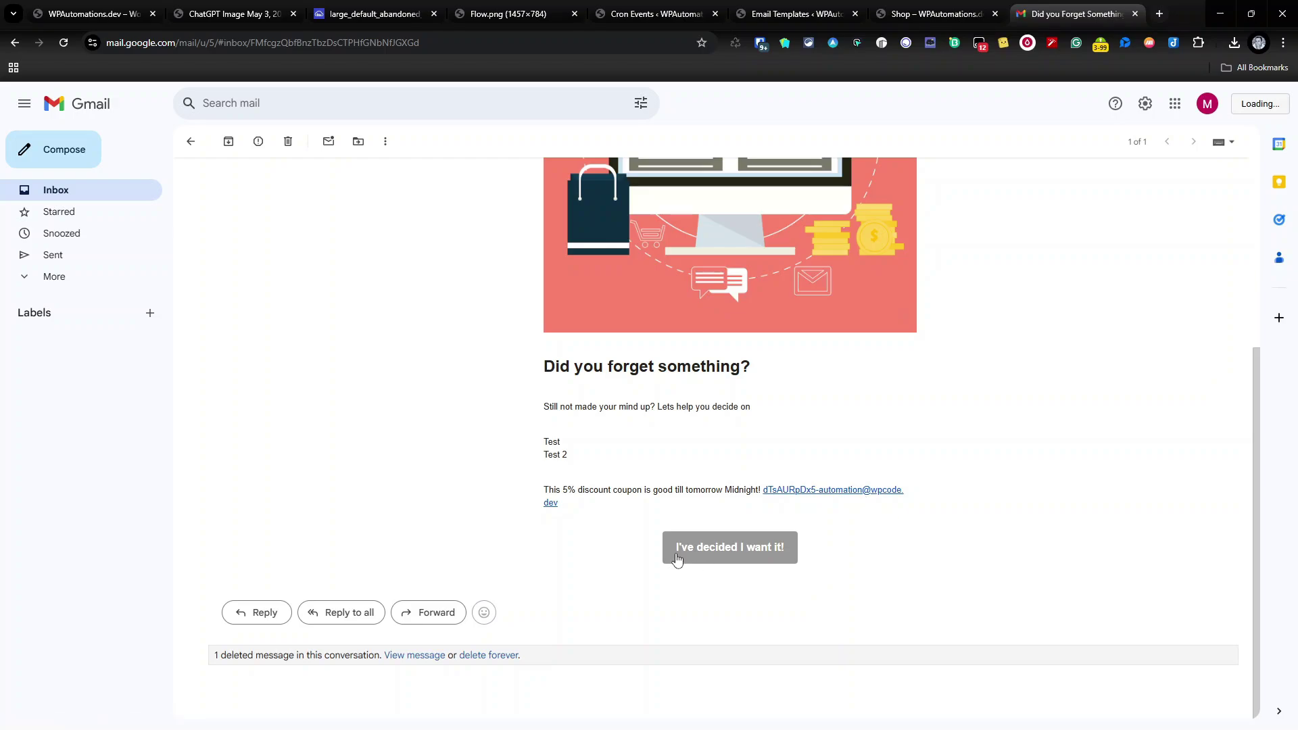
Return to the WordPress admin and open the WooCommerce coupons page
left_click(932, 14)
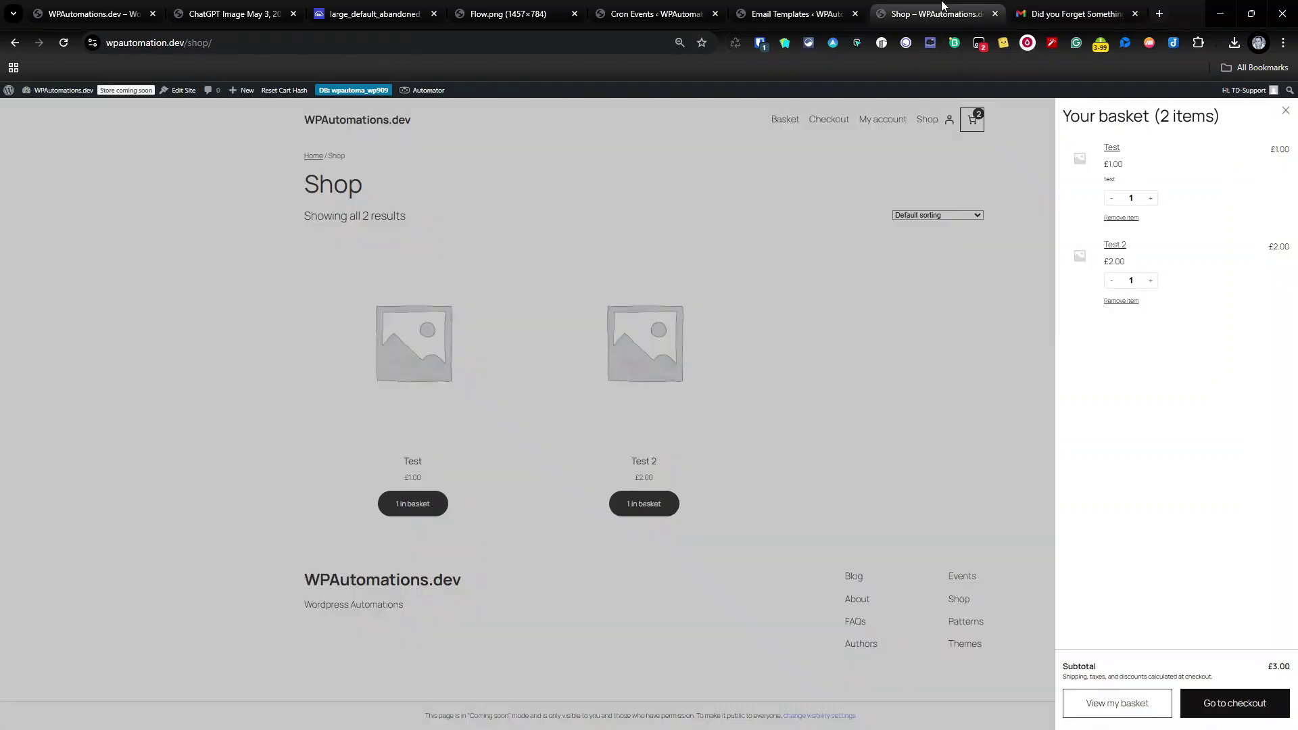
left_click(830, 7)
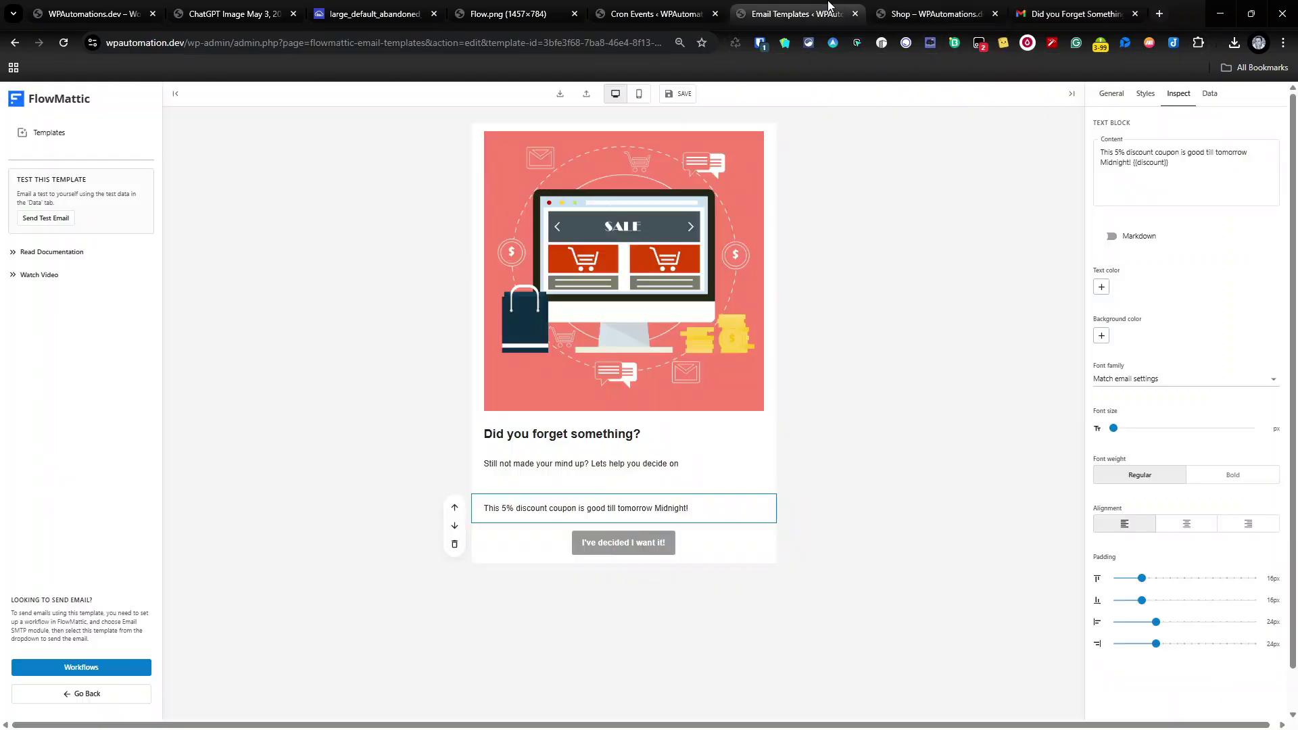
left_click(651, 13)
mouse_move(45, 317)
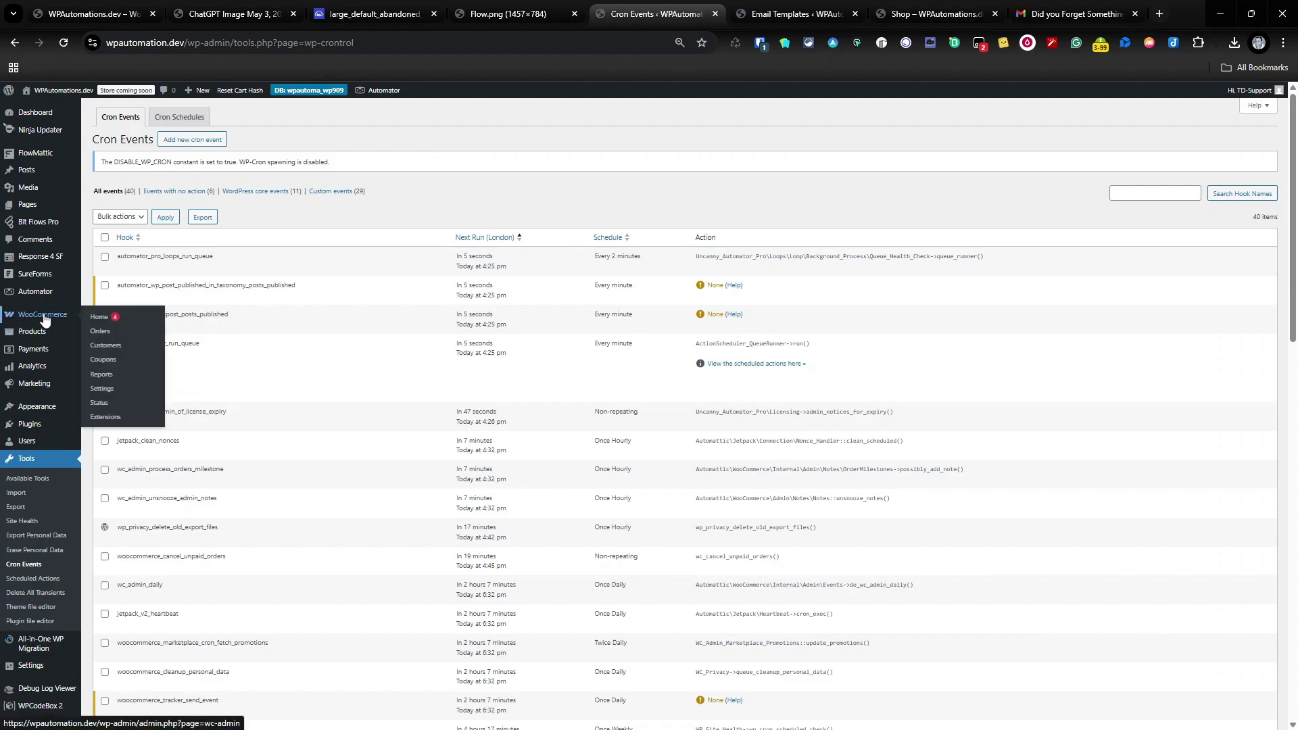
left_click(119, 367)
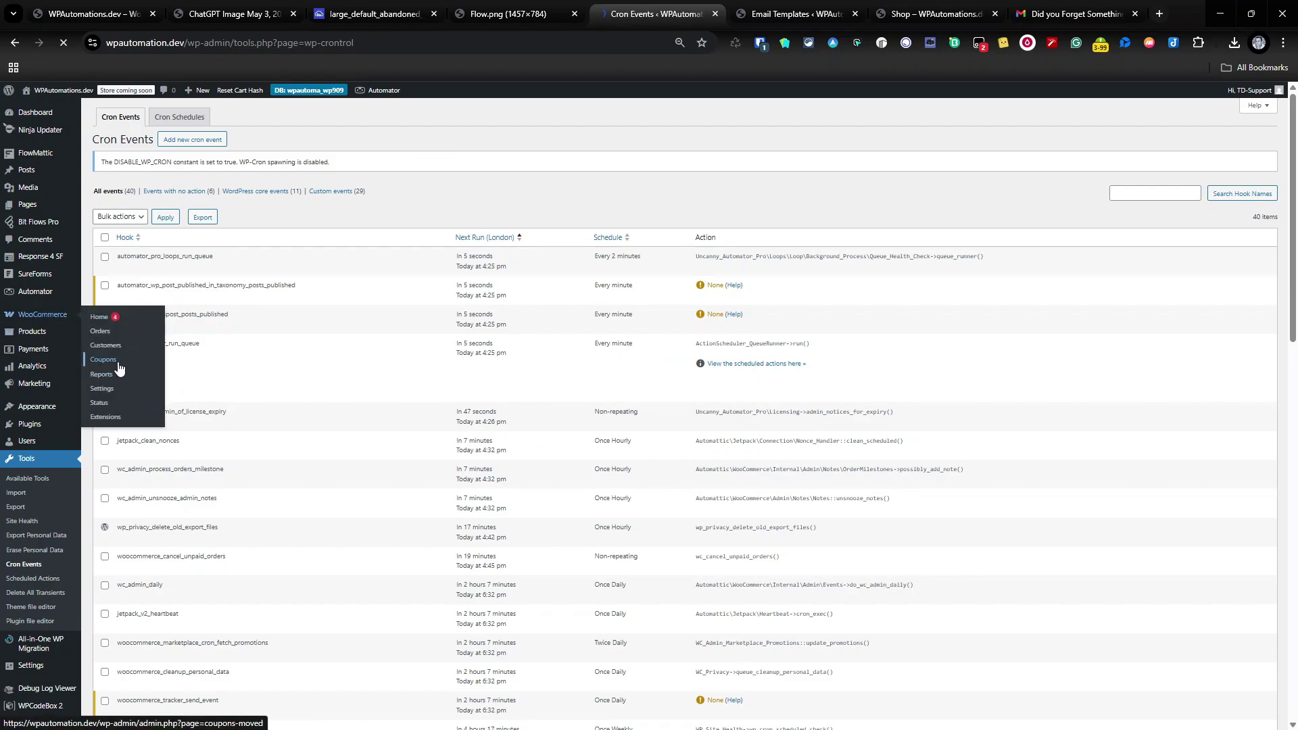